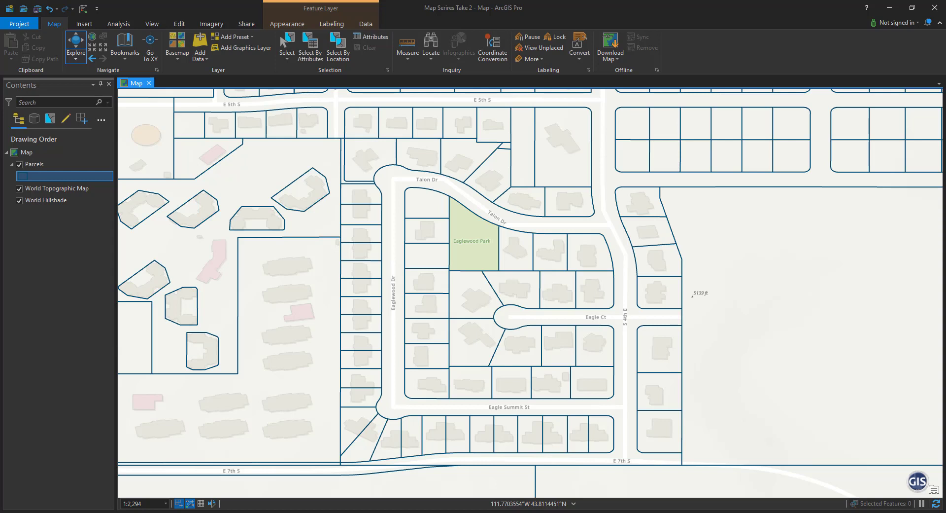
- Make Parcels the only selectable layer and box-select the 24 parcels around Eagle Ct
left_click(34, 165)
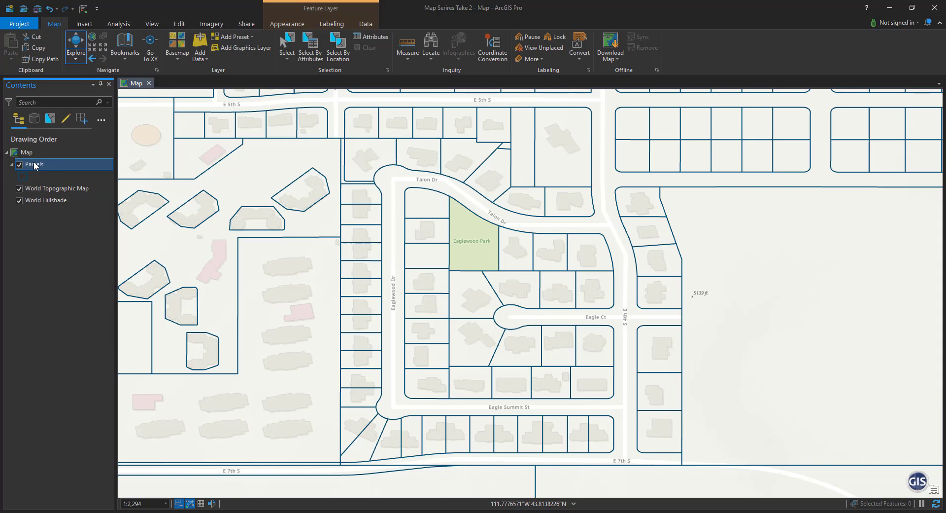
right_click(34, 163)
mouse_move(108, 318)
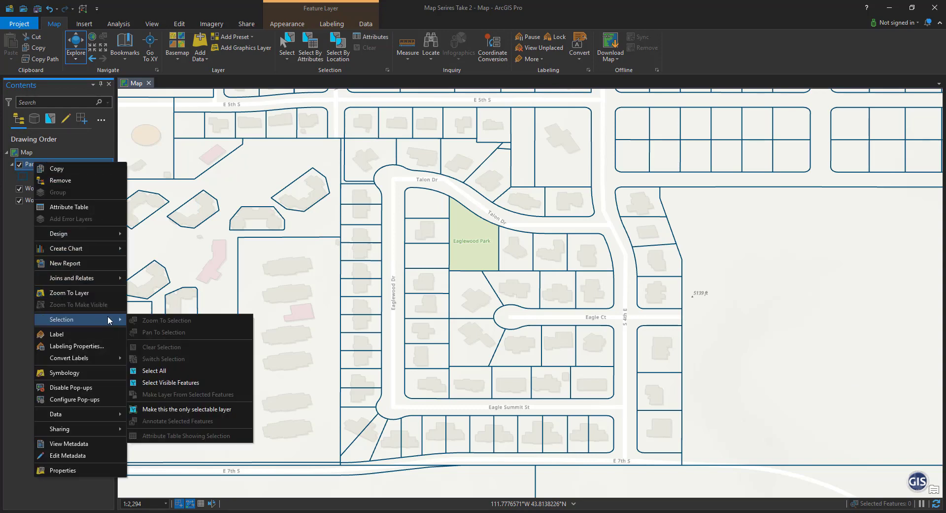
left_click(190, 408)
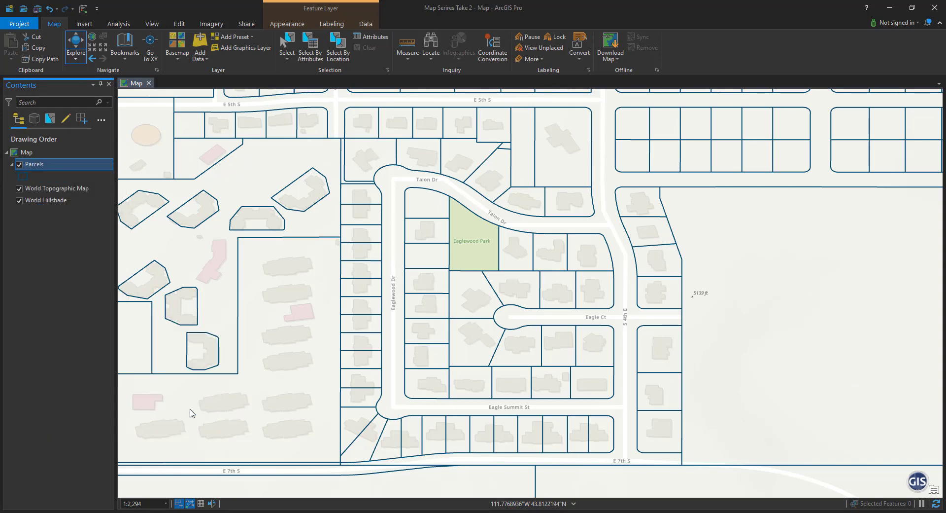
left_click(286, 46)
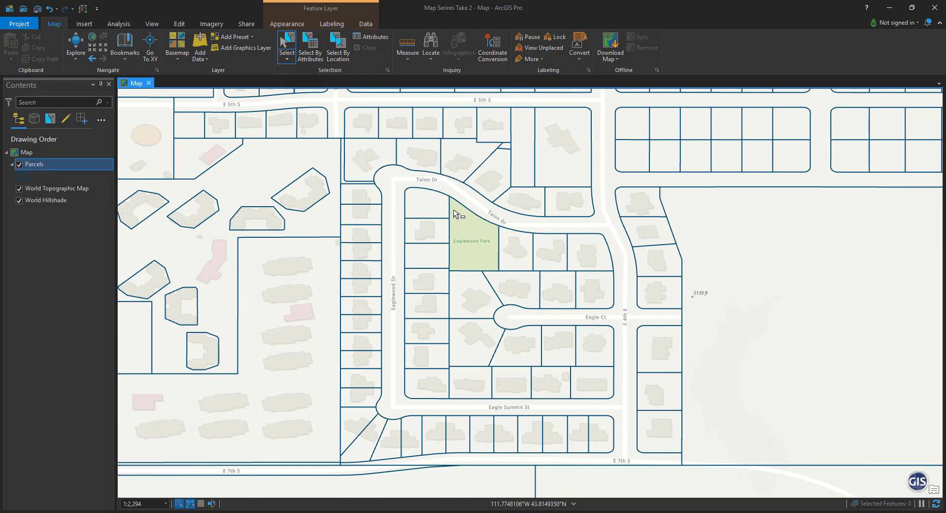
mouse_move(400, 187)
left_mouse_down()
mouse_move(417, 384)
mouse_move(395, 400)
mouse_move(613, 414)
mouse_move(612, 242)
mouse_move(625, 248)
mouse_move(599, 219)
mouse_move(470, 214)
mouse_move(445, 202)
mouse_move(487, 237)
left_mouse_up()
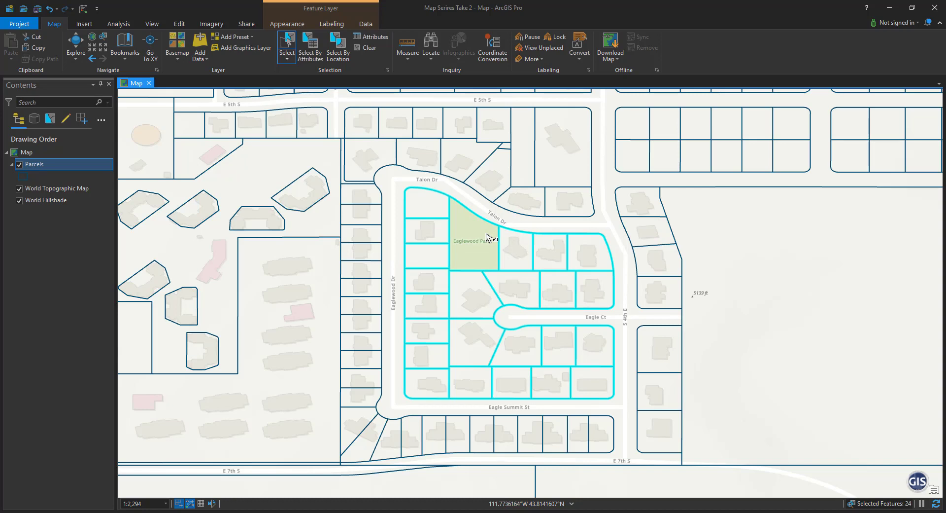
- Make a layer from the selected parcels named Parcels Index, then clear the selection
right_click(41, 165)
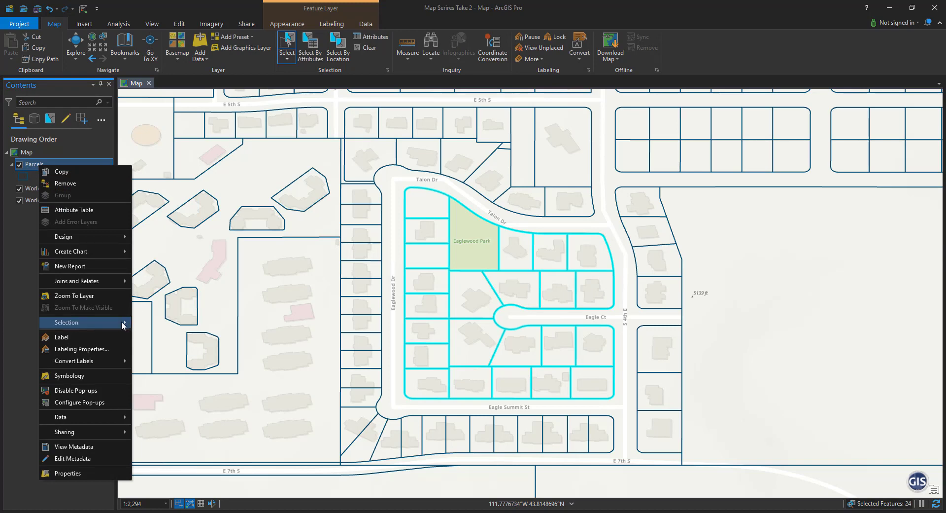
mouse_move(113, 324)
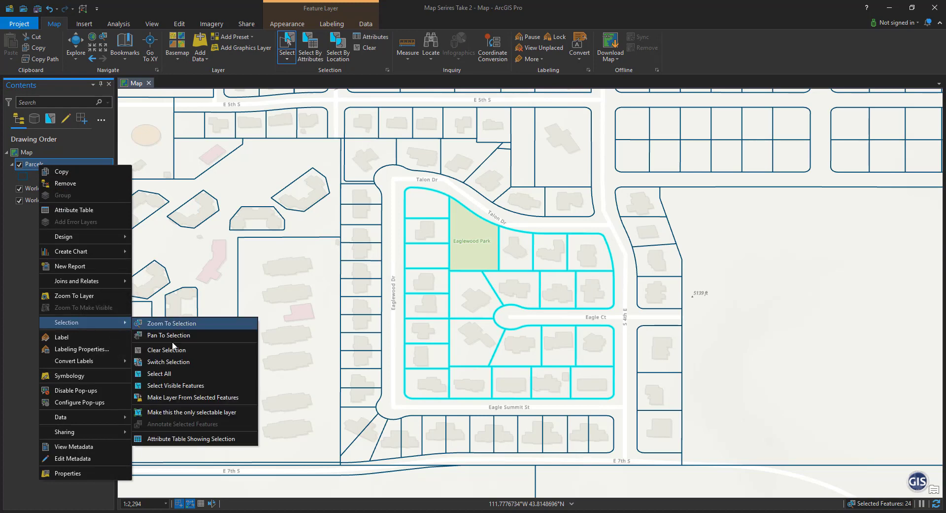
left_click(210, 398)
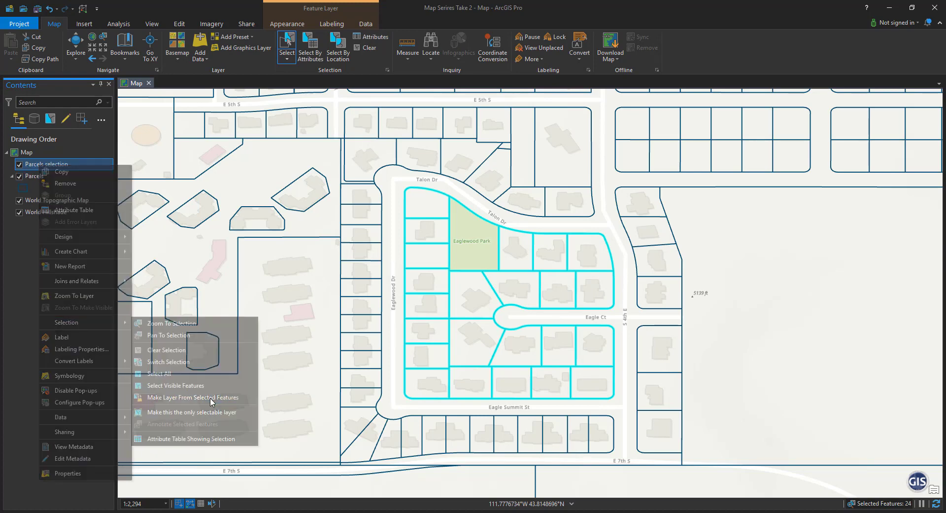
left_click(47, 164)
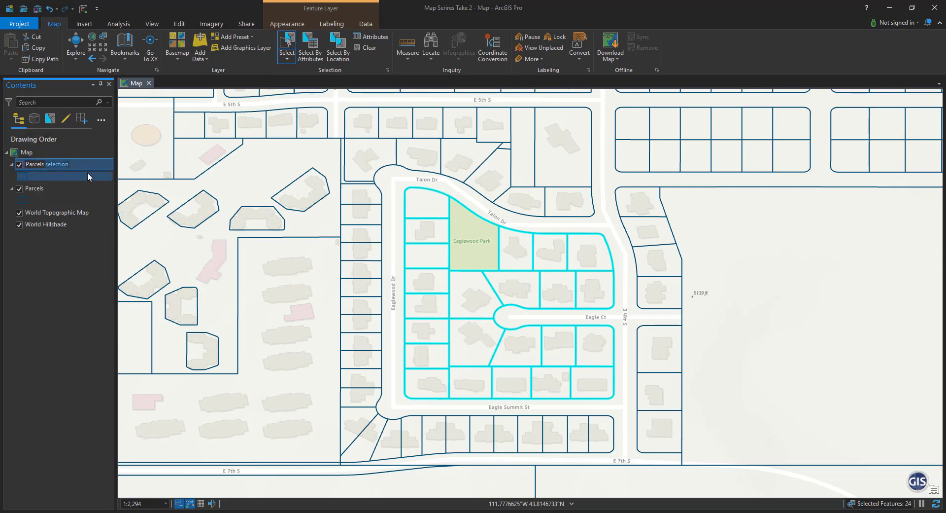
type("Index")
key("Return")
left_click(362, 47)
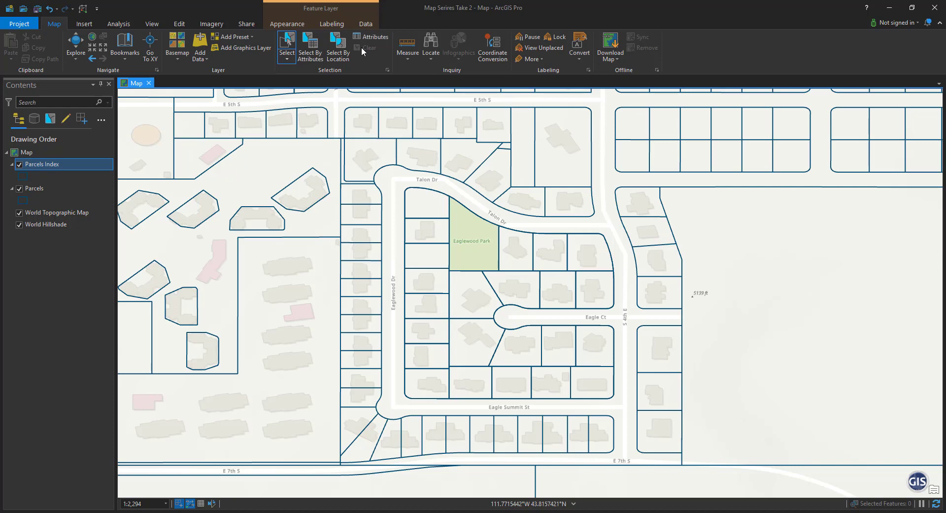
- Create a letter portrait layout and draw a frame of the 1:2,294 parcel map across it
left_click(84, 24)
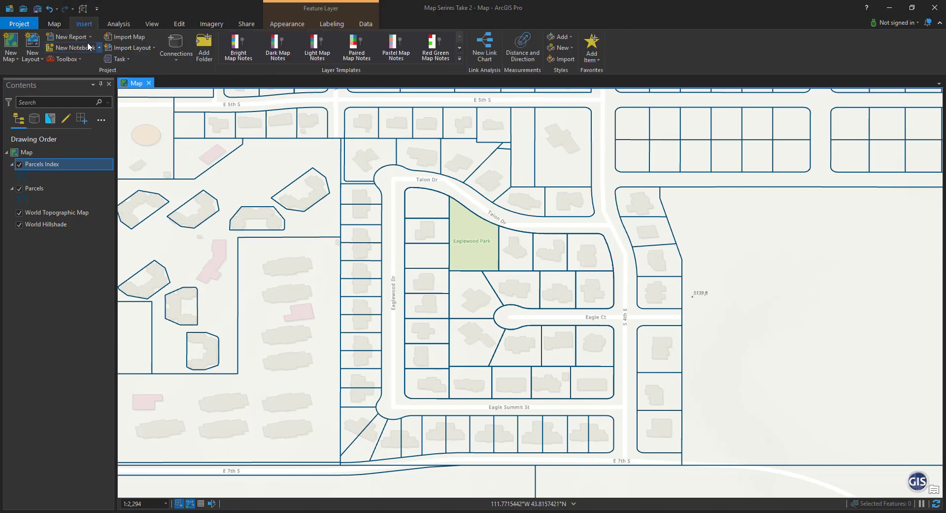
left_click(32, 54)
left_click(74, 130)
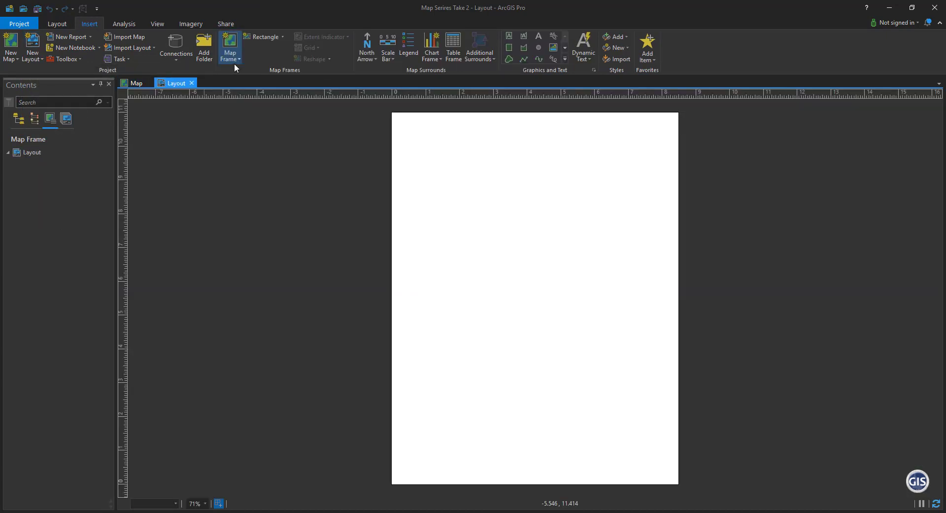
left_click(234, 63)
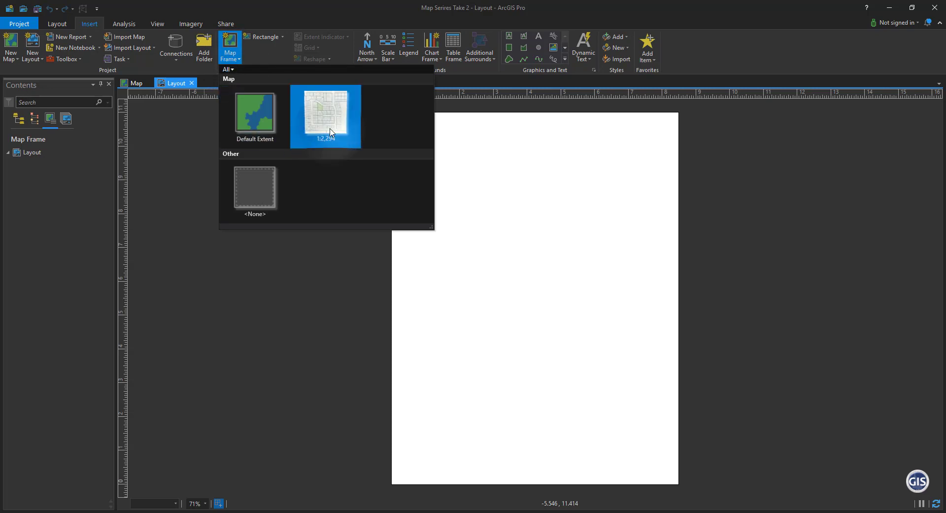
left_click(330, 132)
left_click_drag(416, 133, 659, 448)
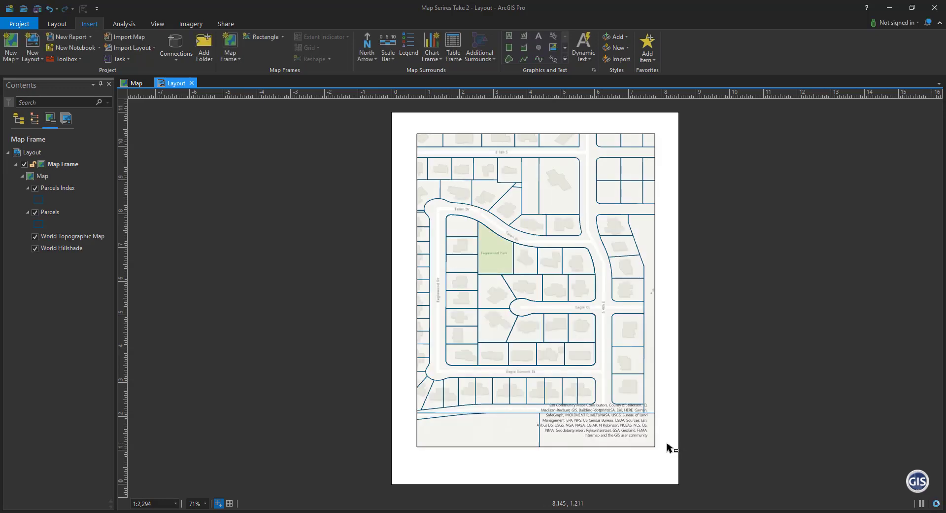
- Place a legend, a Scale Line 1 scale bar and a north arrow below the map frame
left_click(408, 48)
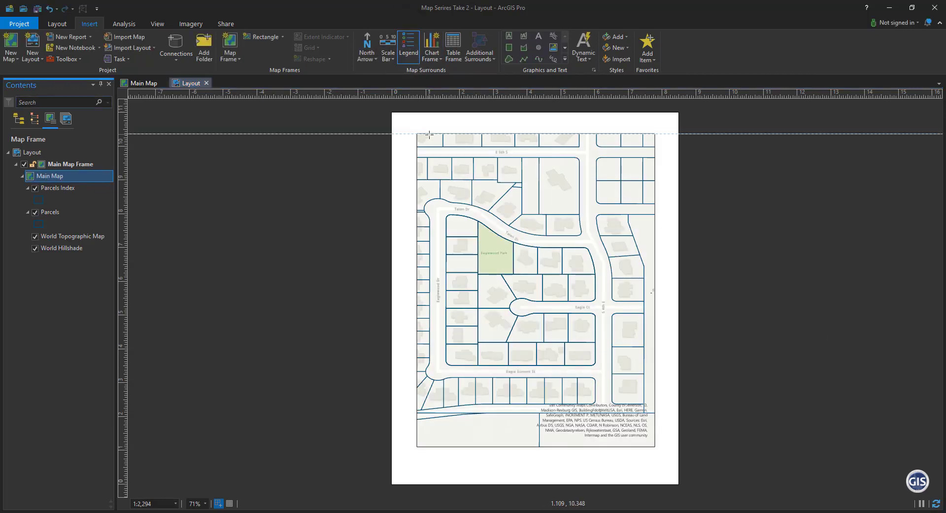
left_click_drag(417, 447, 498, 474)
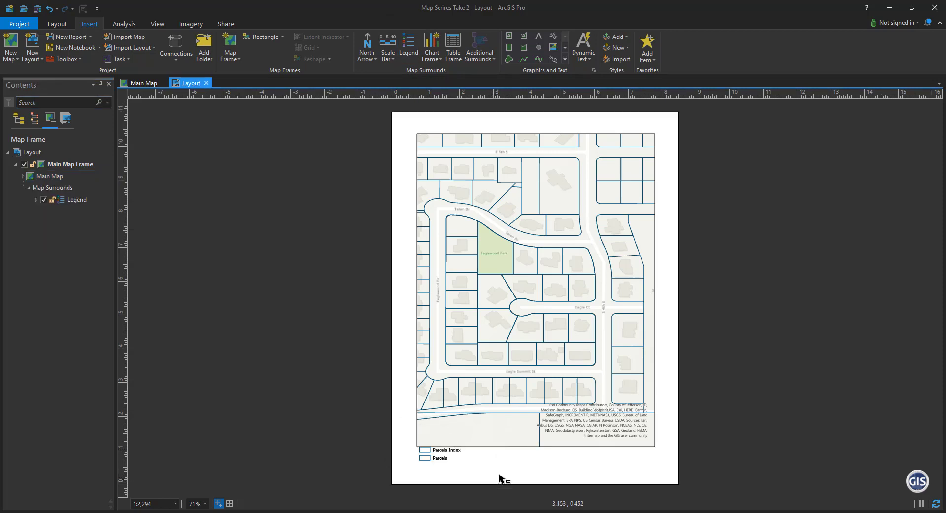
left_click(389, 49)
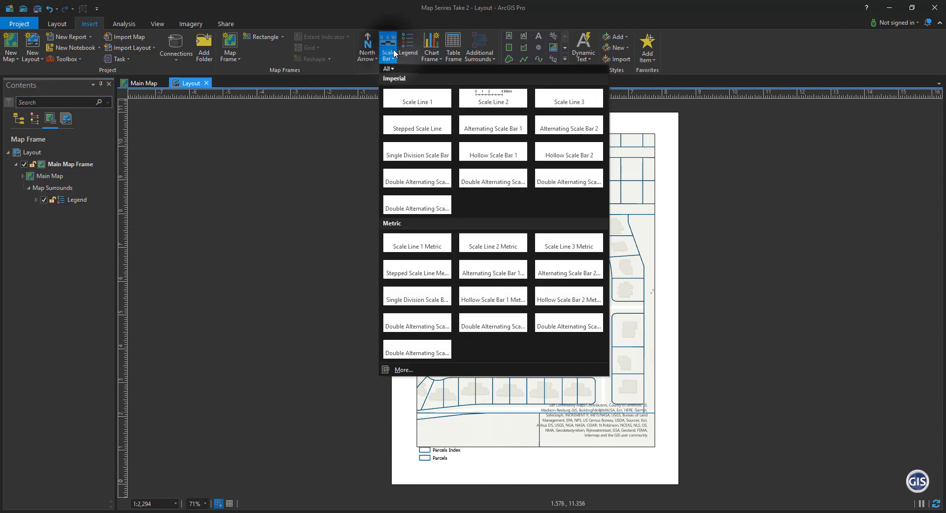
left_click(426, 102)
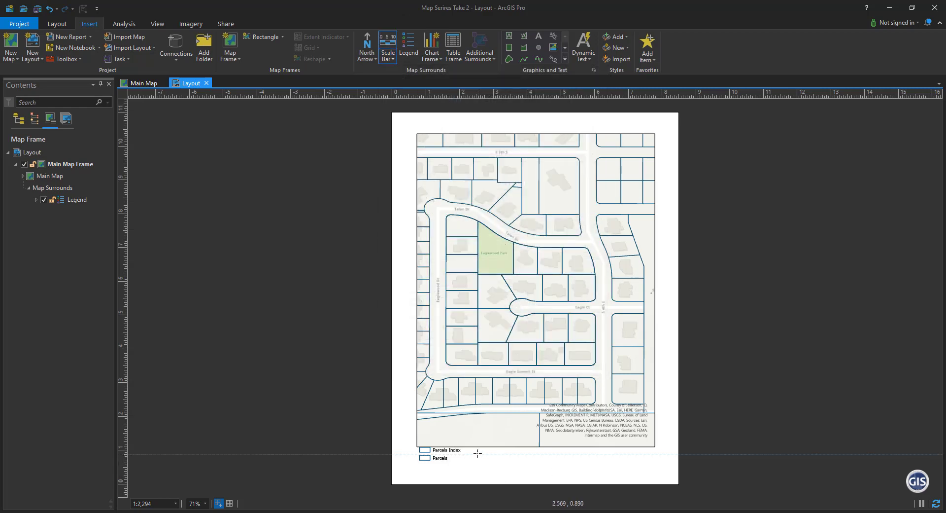
left_click_drag(477, 454, 568, 465)
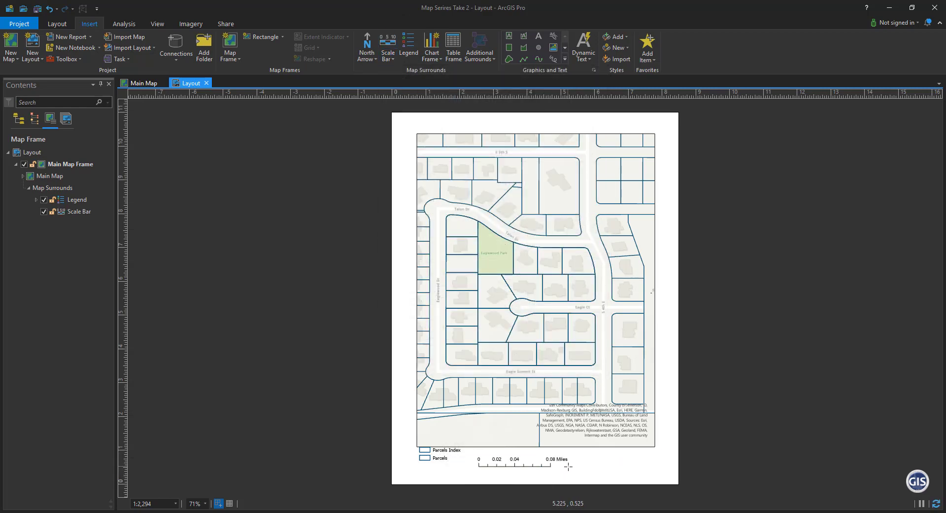
left_click(373, 45)
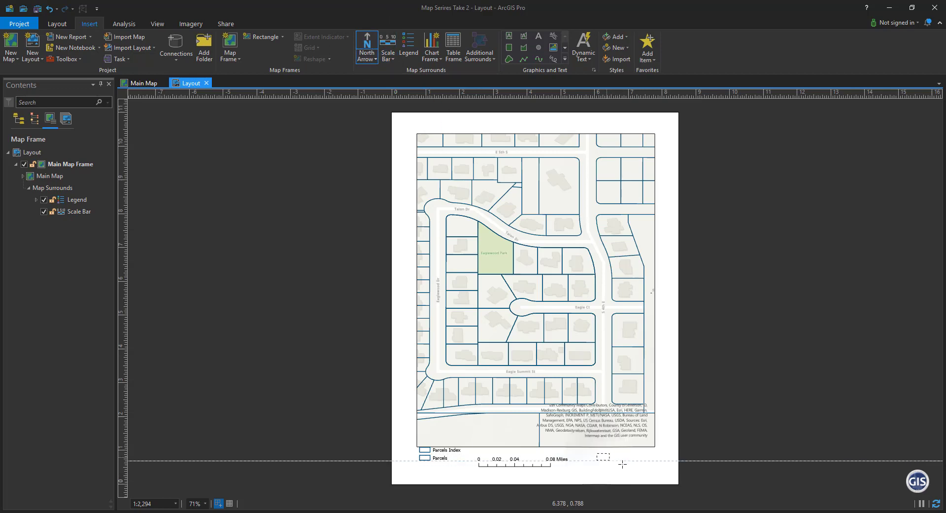
left_click_drag(597, 454, 623, 473)
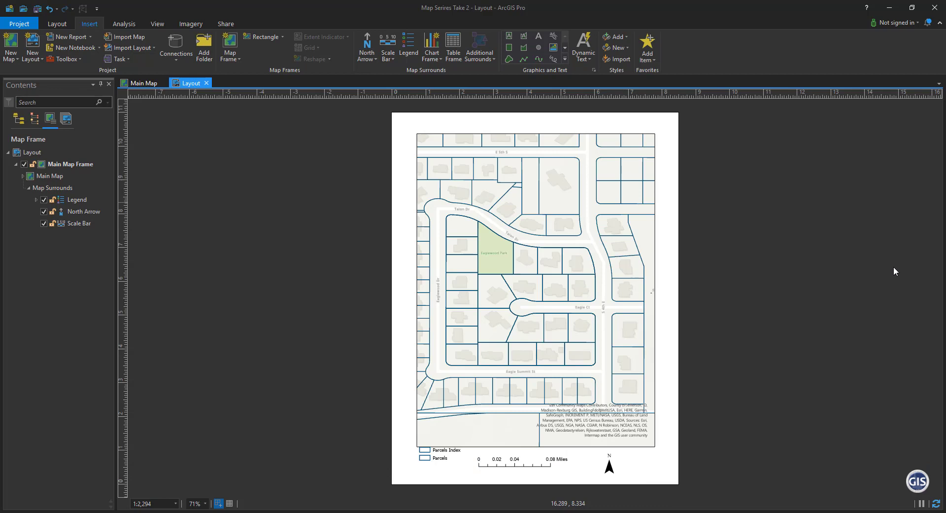
- Set up a spatial map series with PARCEL_ID as name and sort field, rounding scale to 10
left_click(57, 25)
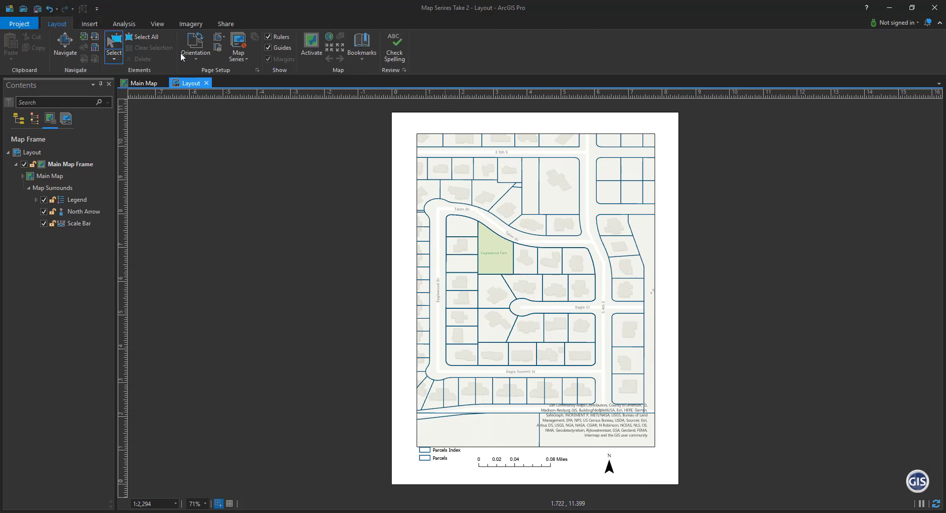
left_click(238, 56)
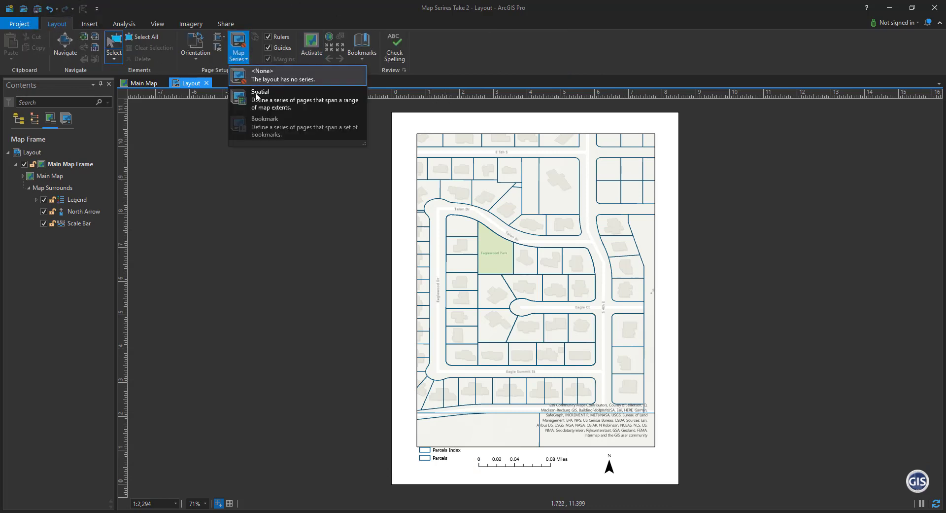
left_click(275, 101)
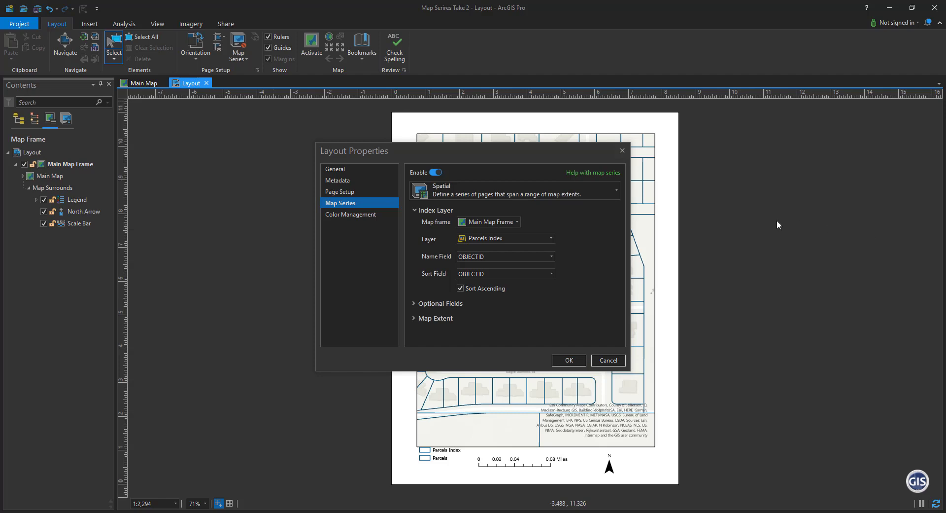
left_click(551, 256)
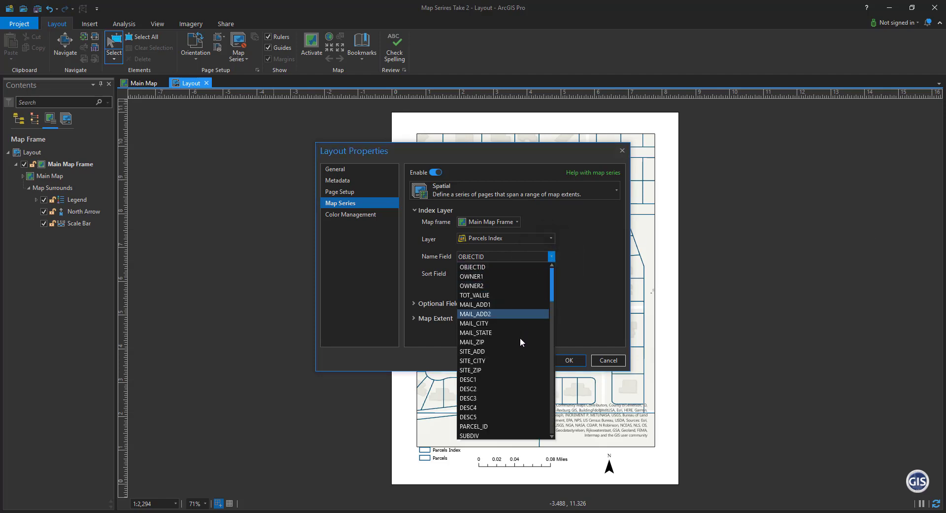
left_click(507, 425)
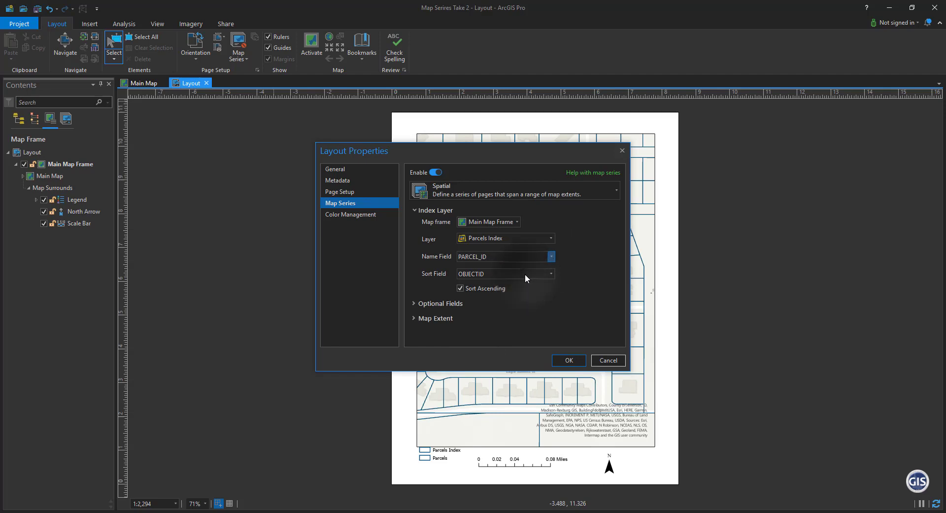
left_click(525, 274)
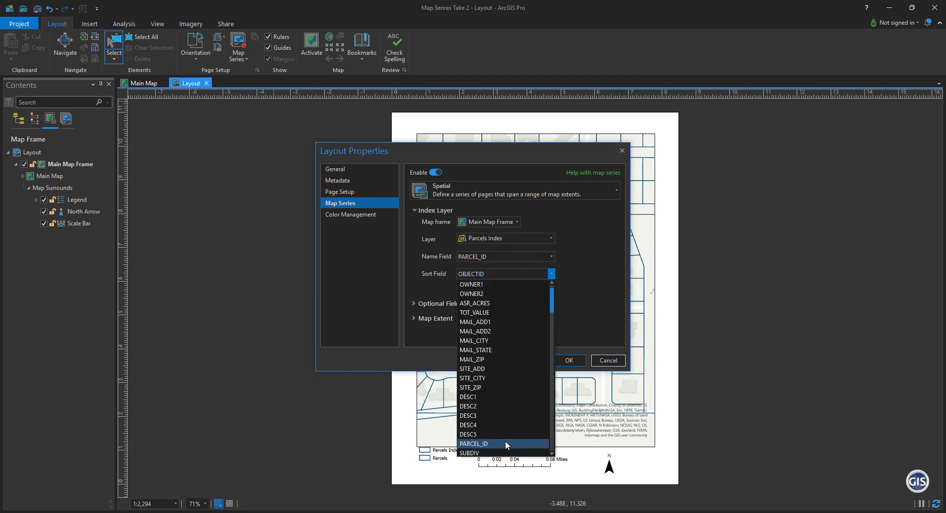
left_click(505, 441)
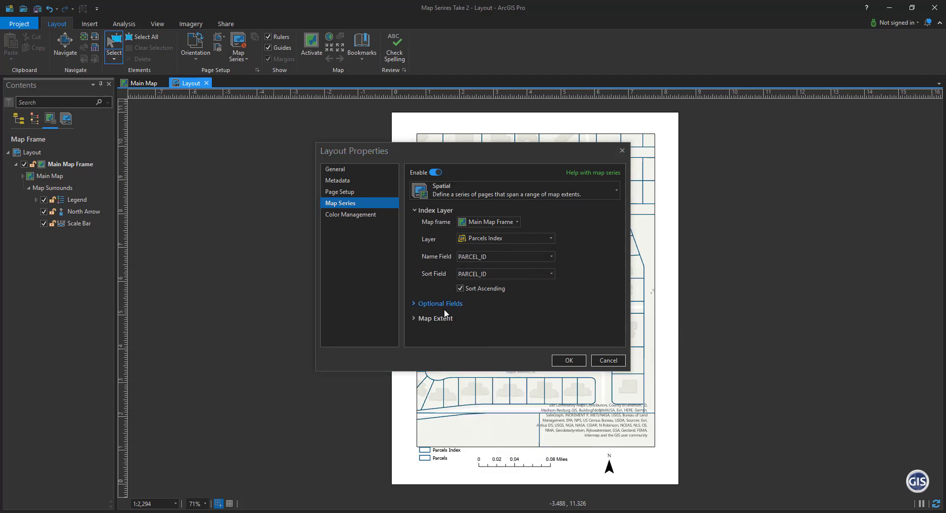
left_click(429, 318)
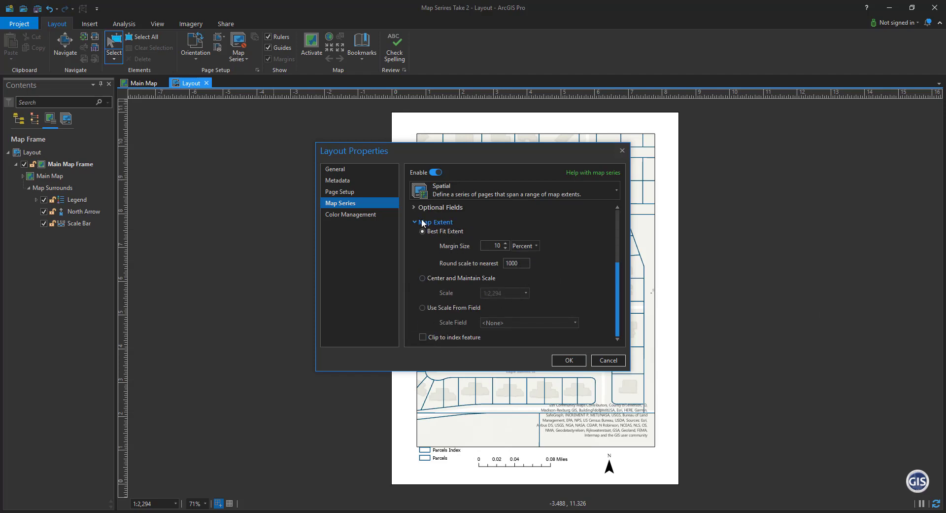
double_click(515, 263)
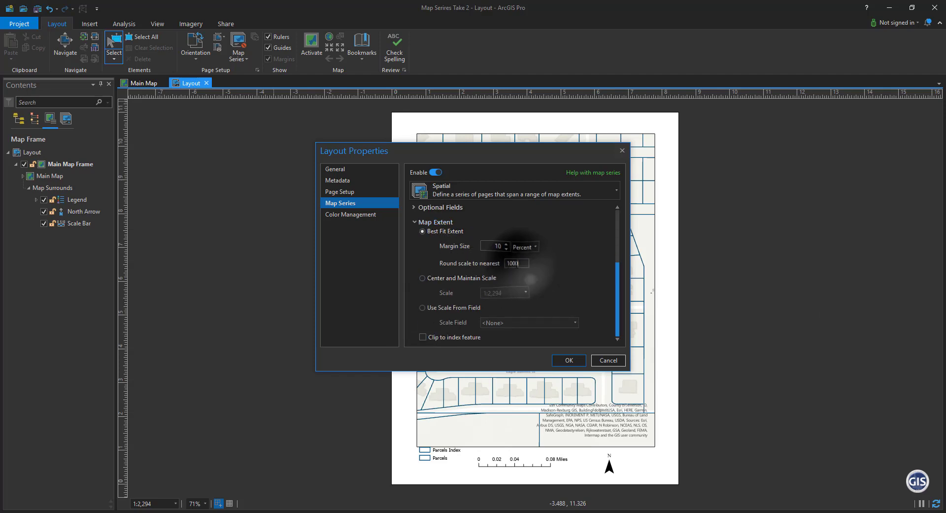
type("10")
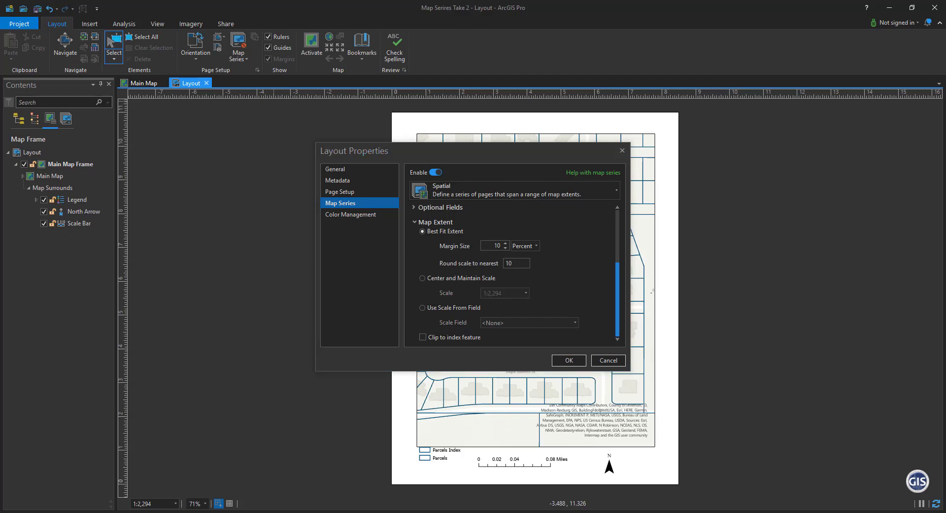
- Confirm the map series and add Page Name dynamic text above the map frame
left_click(572, 361)
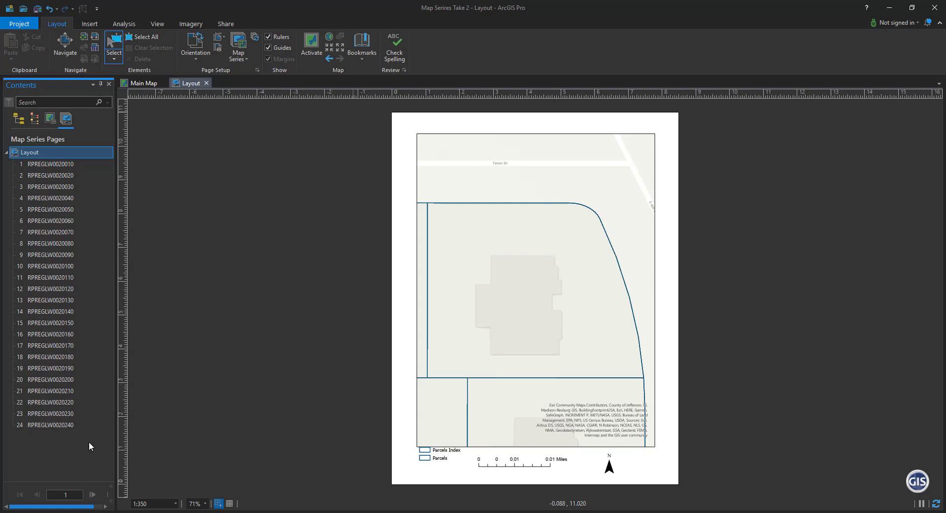
left_click(89, 24)
left_click(583, 53)
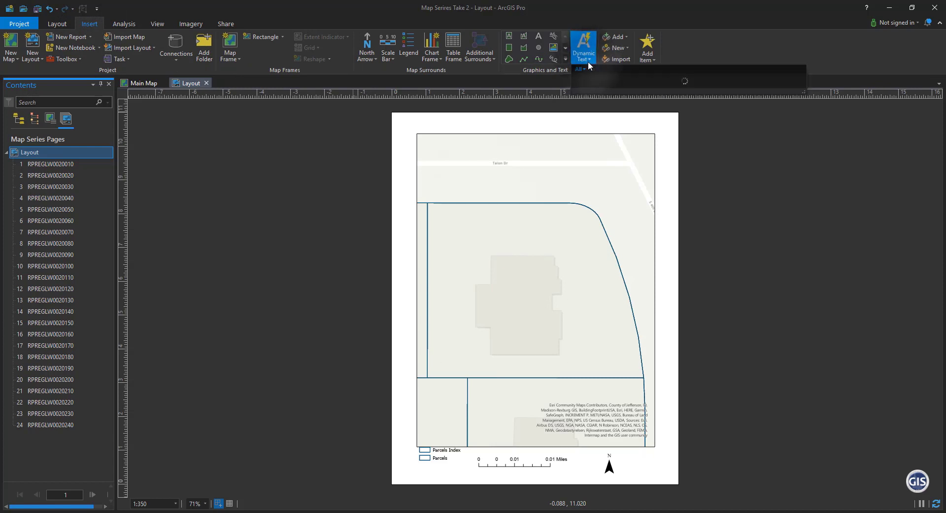
scroll(608, 317, "down", 2)
left_click(600, 309)
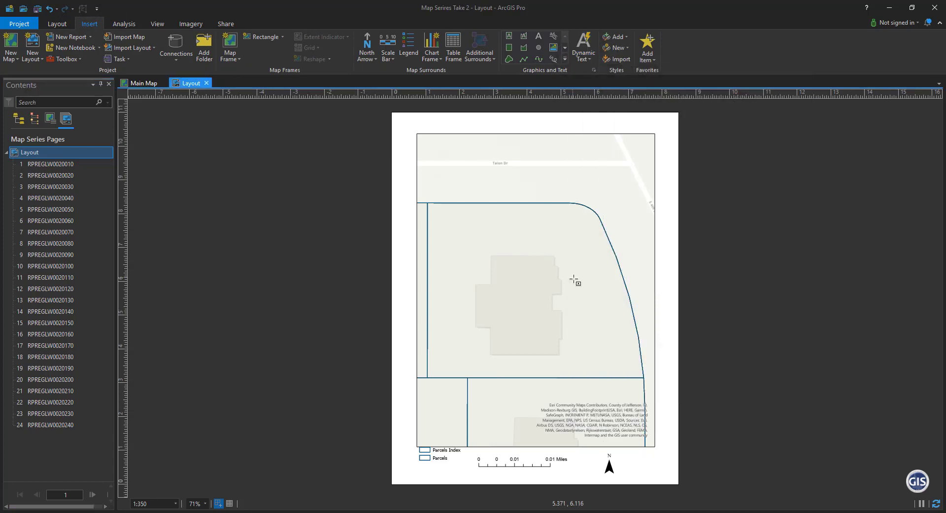
left_click_drag(451, 126, 487, 127)
double_click(475, 129)
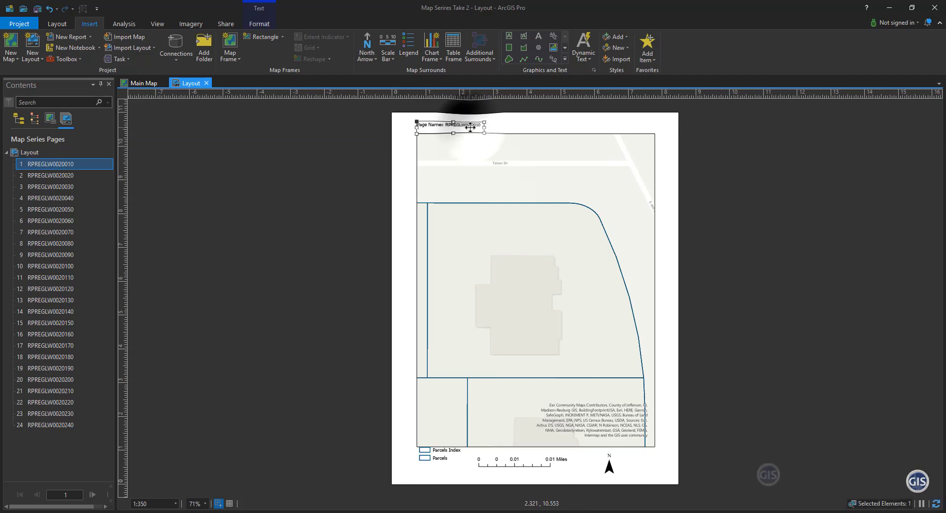
left_click(845, 114)
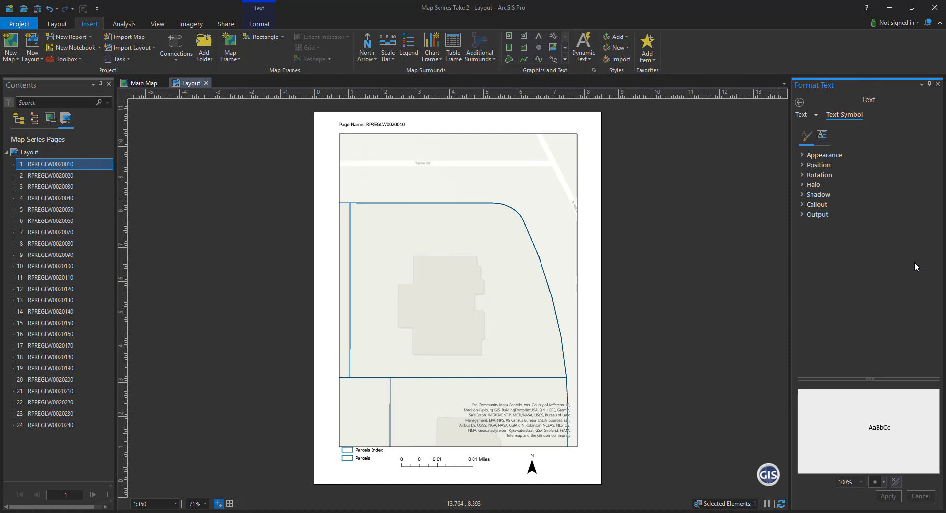
- Set the title text symbol size to 20 pt
left_click(820, 156)
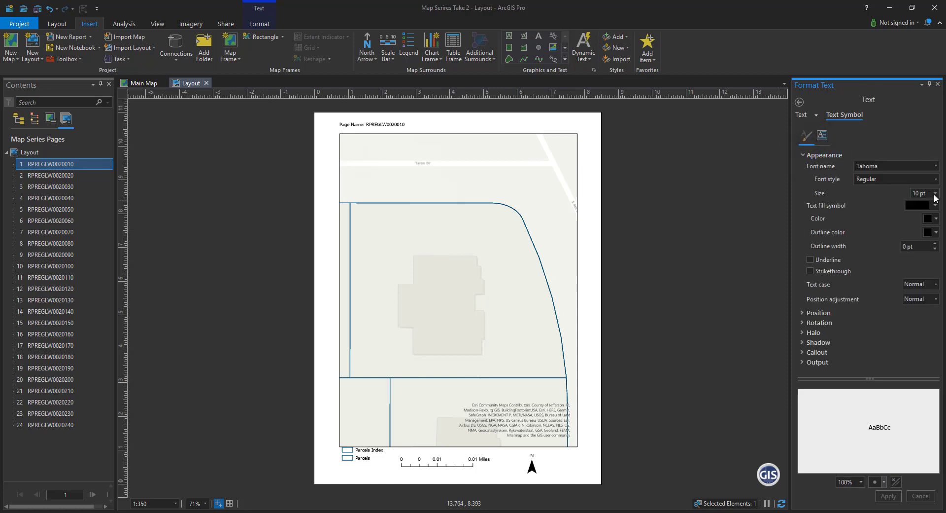
left_click(936, 192)
left_click(931, 298)
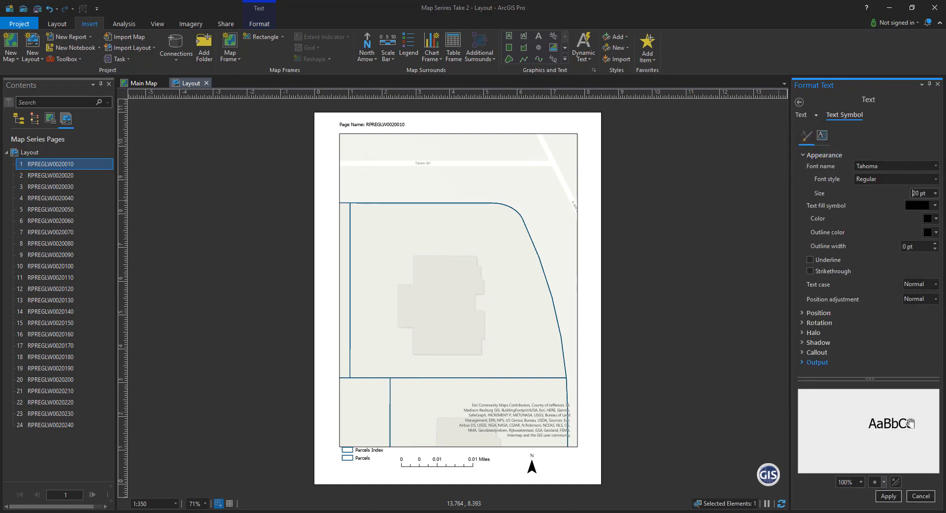
left_click(889, 496)
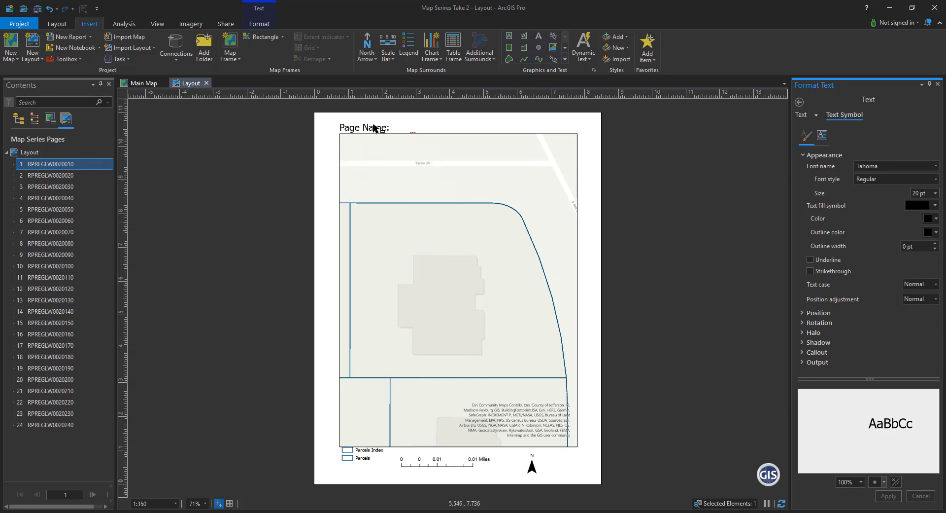
- Remove the 'Page Name:' label from the title and widen its text box
left_click(357, 131)
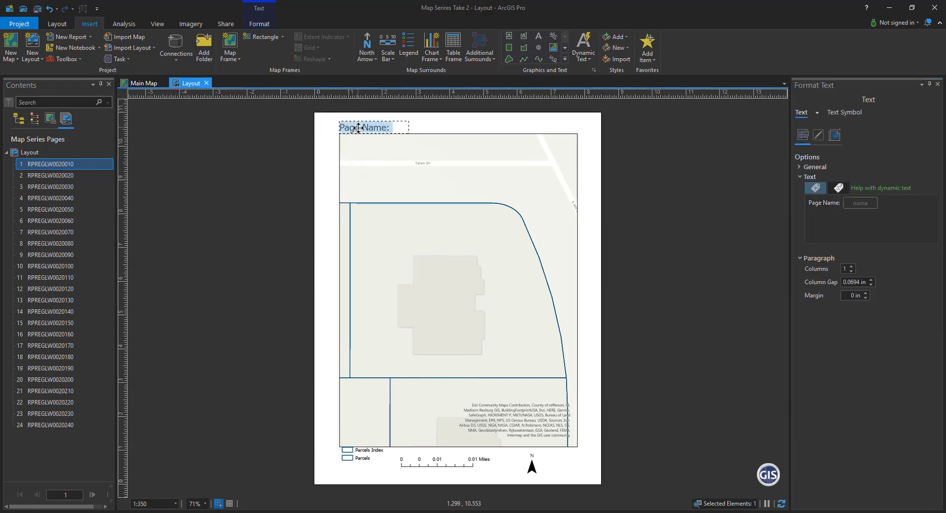
left_click(398, 133)
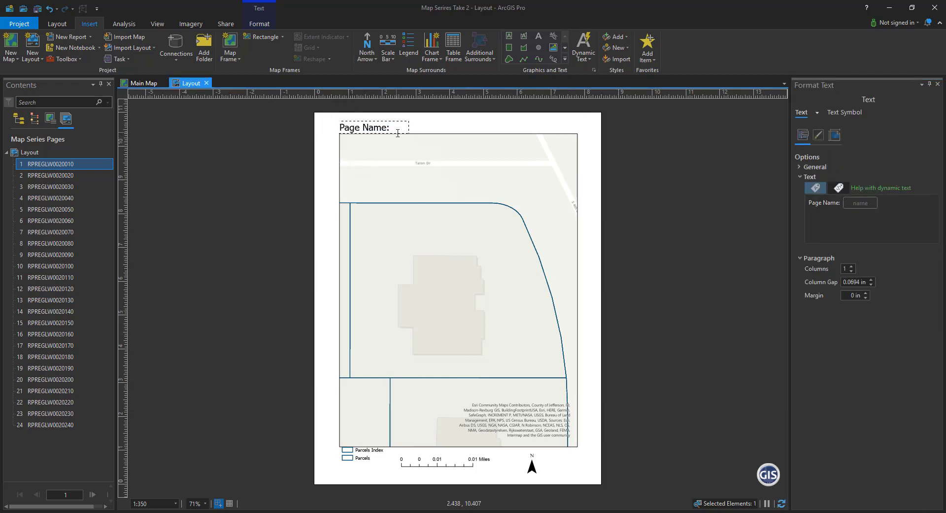
type("<dyn")
key("BackSpace")
key("BackSpace")
key("BackSpace")
key("BackSpace")
key("Escape")
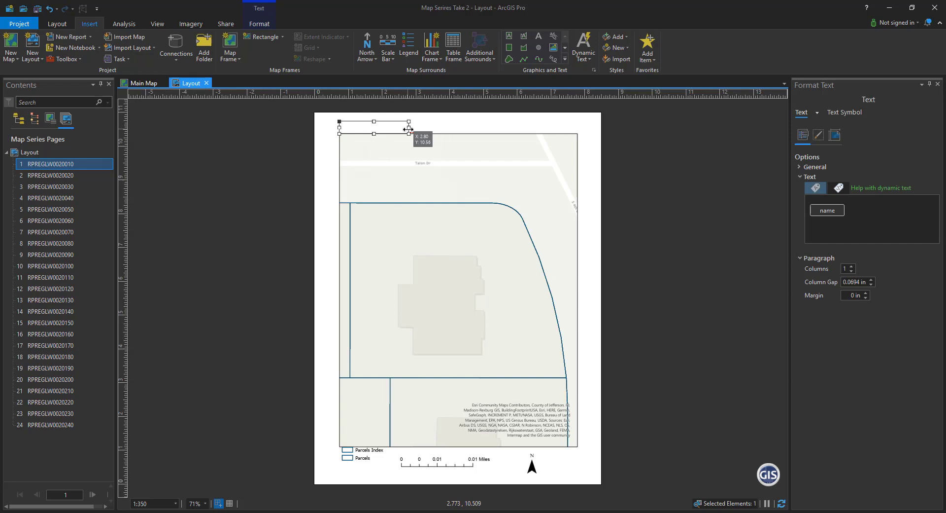
left_click_drag(409, 129, 393, 113)
- Add StatedArea attribute dynamic text, reading 0.424 ac, beside the parcel-number title
left_click(701, 180)
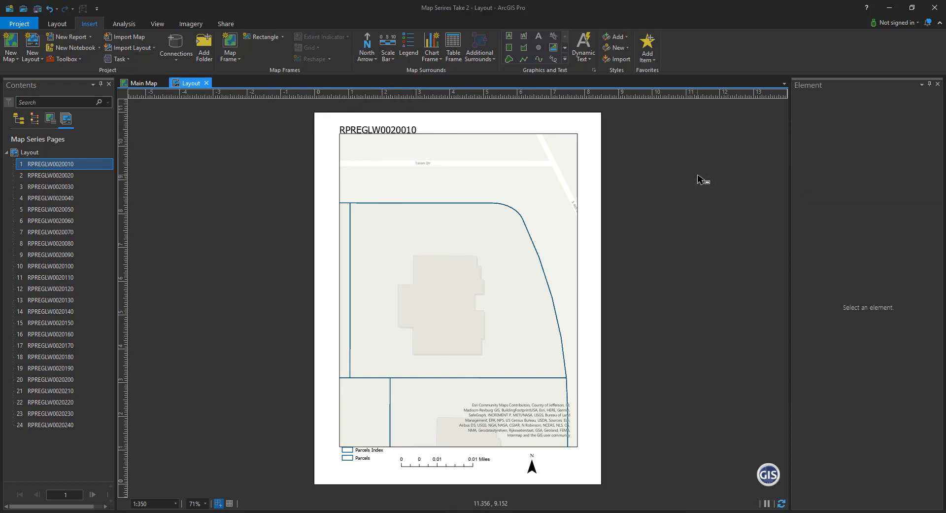
left_click(589, 58)
scroll(710, 241, "down", 2)
scroll(708, 238, "down", 1)
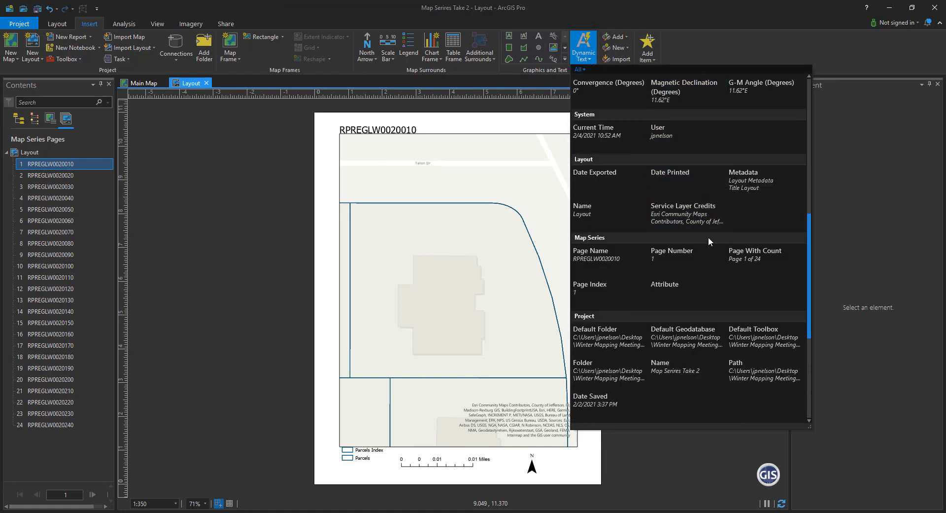
left_click(675, 288)
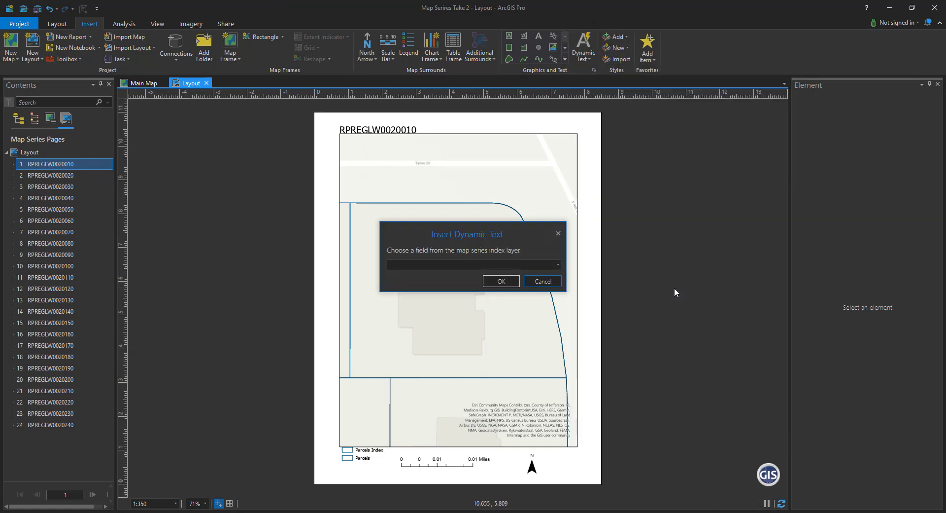
left_click(557, 264)
left_click(420, 292)
left_click(507, 286)
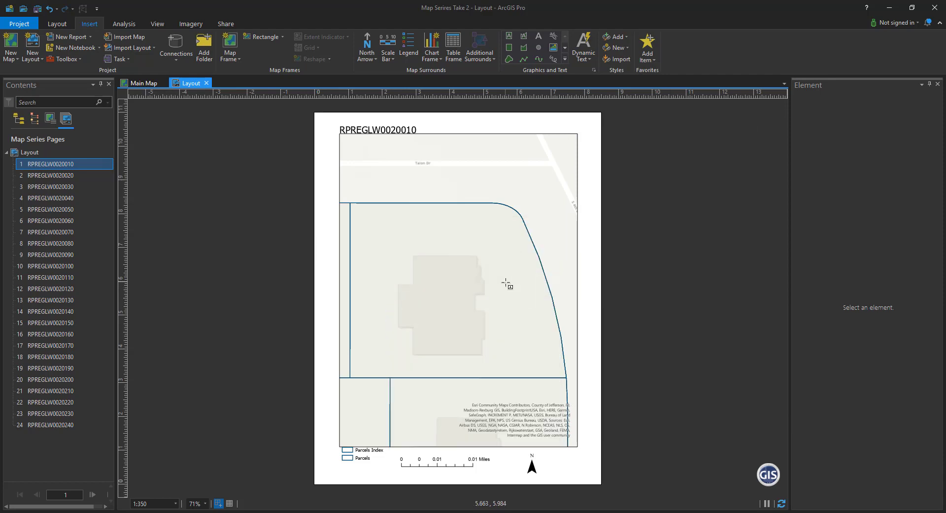
left_click_drag(423, 132, 447, 127)
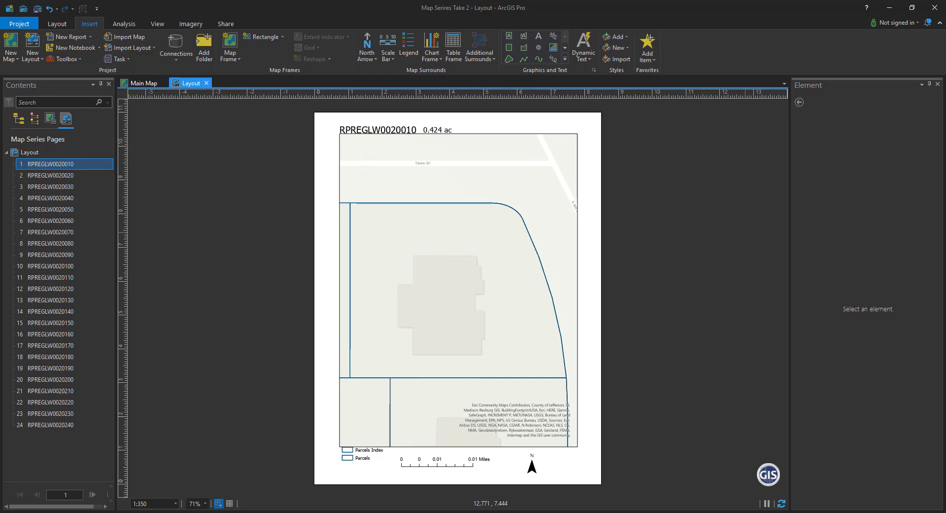
- Step through the map series pages to page 7, parcel RPREGLW0020070
left_click(92, 494)
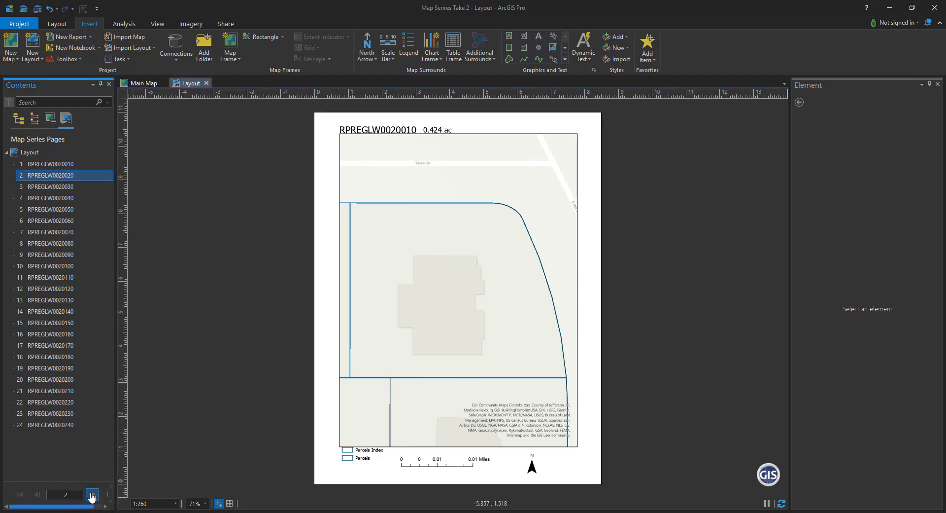
left_click(92, 494)
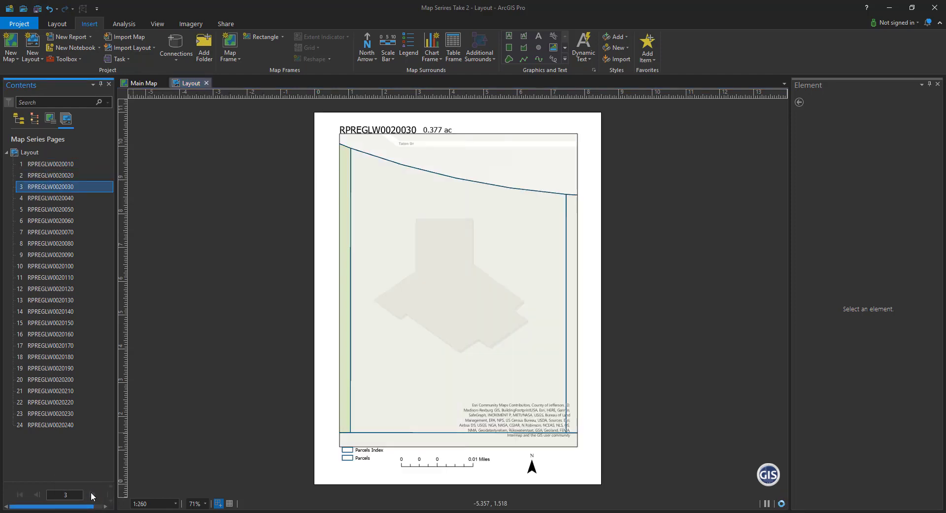
left_click(91, 494)
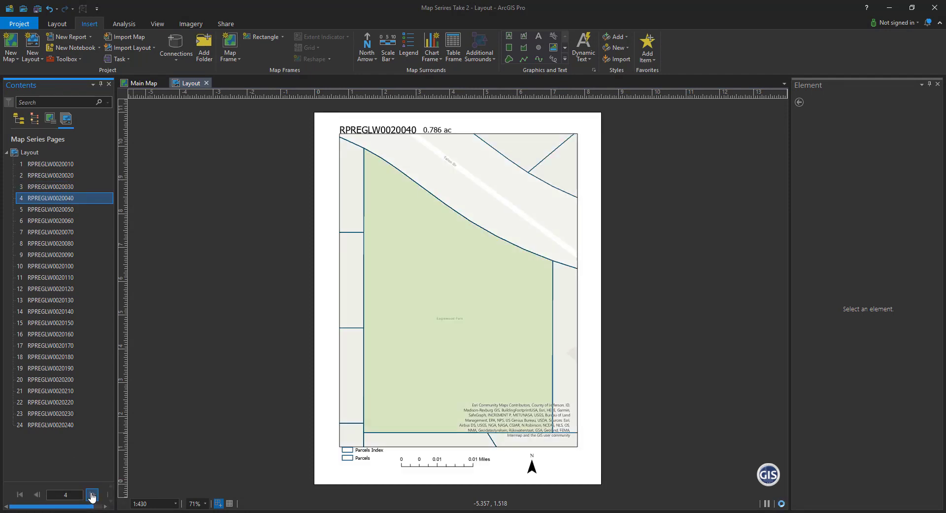
left_click(92, 494)
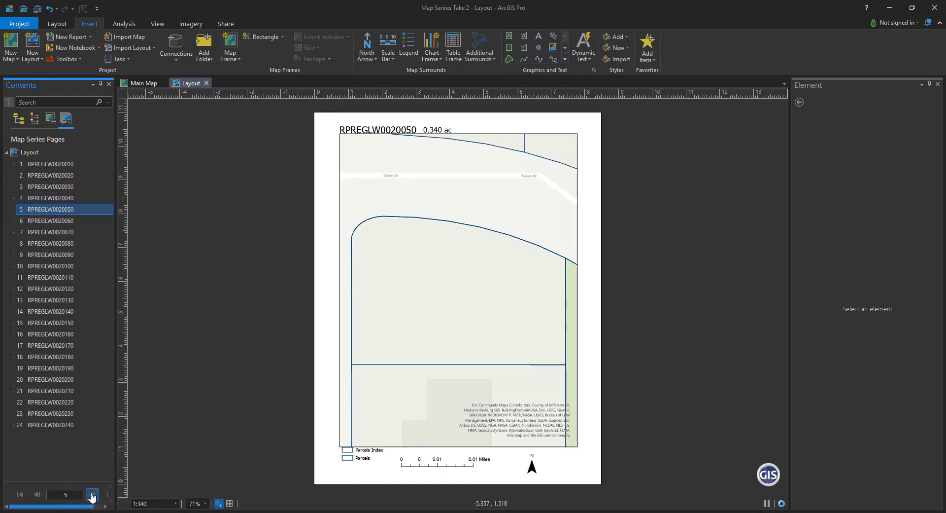
left_click(92, 494)
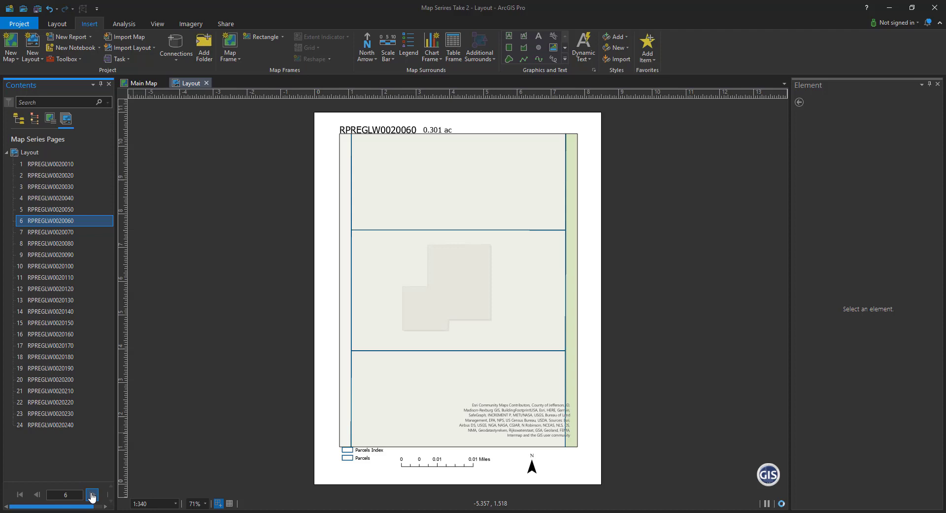
left_click(92, 494)
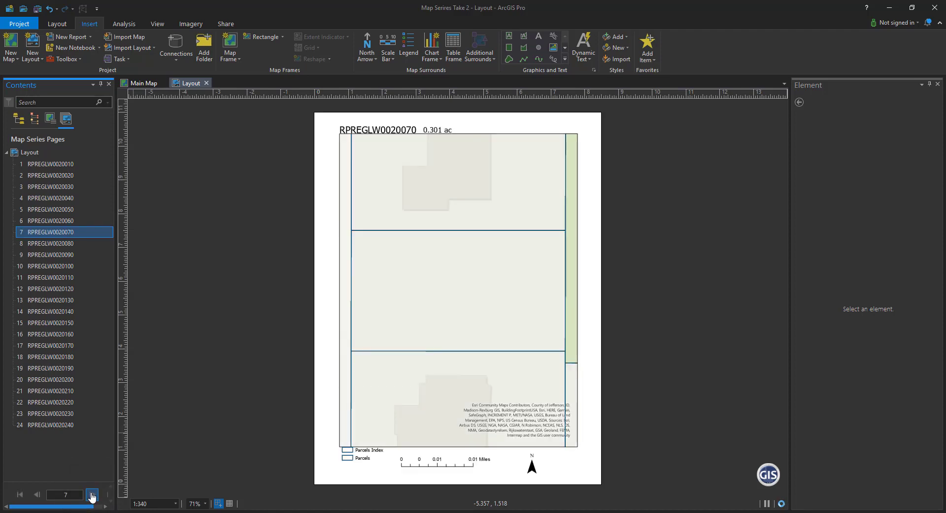
- On the Main Map, switch Parcels Index symbology to Single Symbol
left_click(150, 88)
left_click(291, 21)
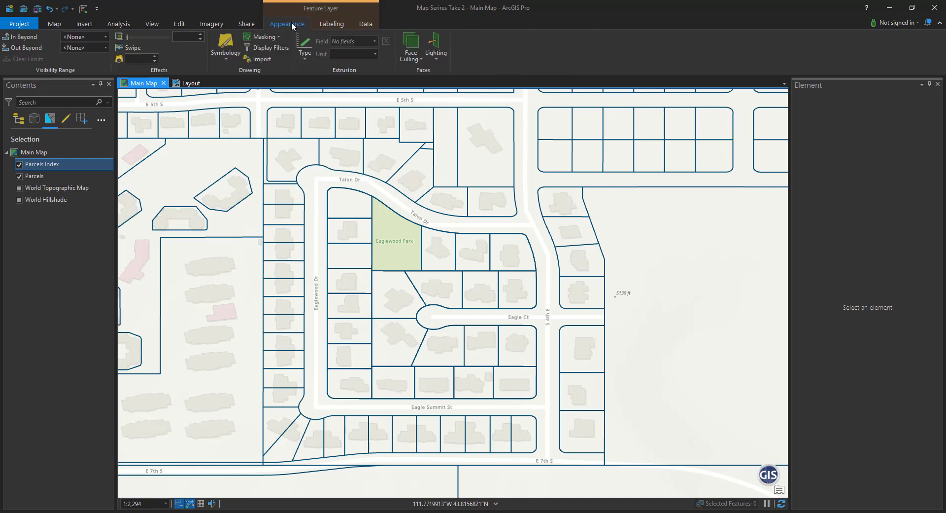
left_click(227, 58)
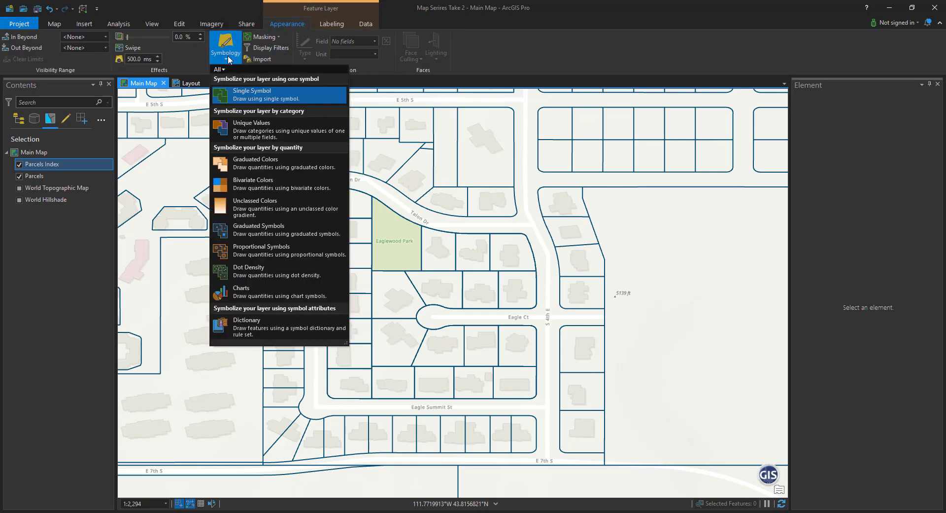
left_click(246, 97)
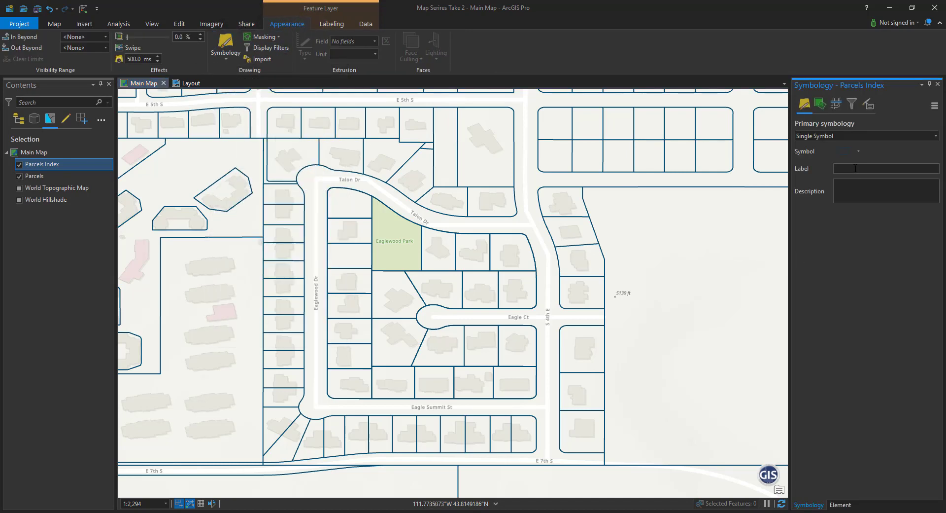
- Give the Parcels Index symbol a red 4 pt outline and apply it
left_click(859, 152)
left_click(847, 150)
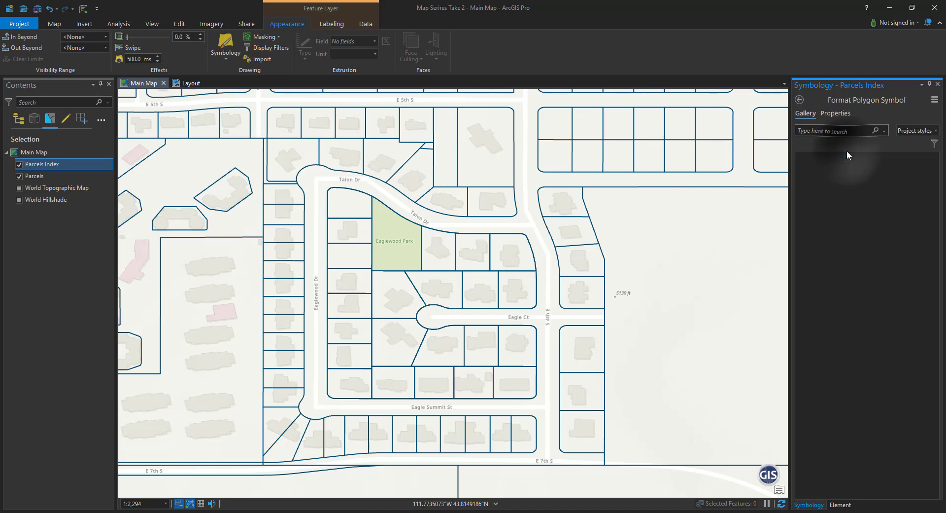
left_click(838, 114)
left_click(930, 186)
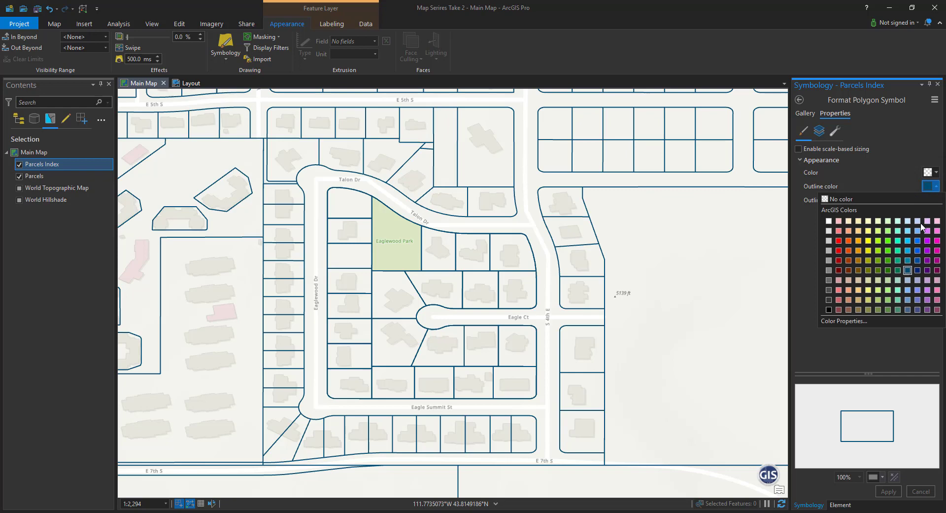
left_click(839, 250)
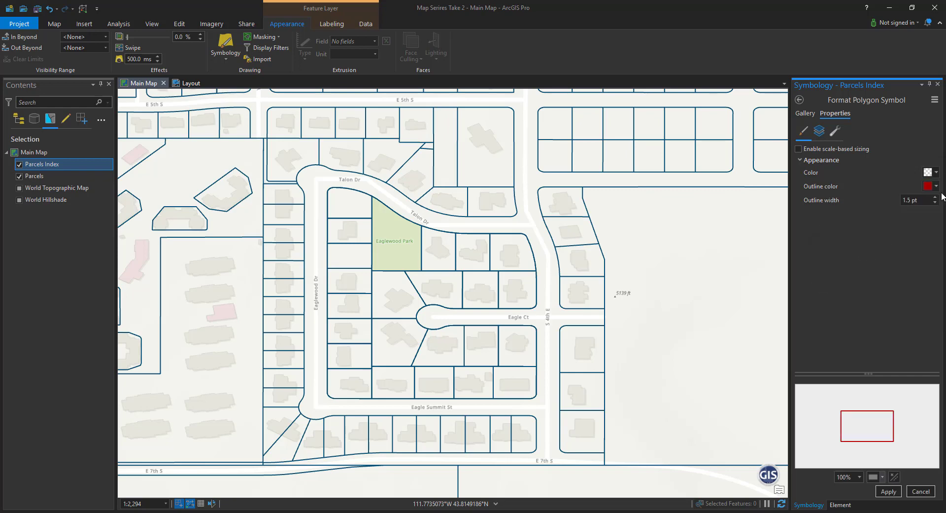
double_click(908, 200)
type("4")
key("Return")
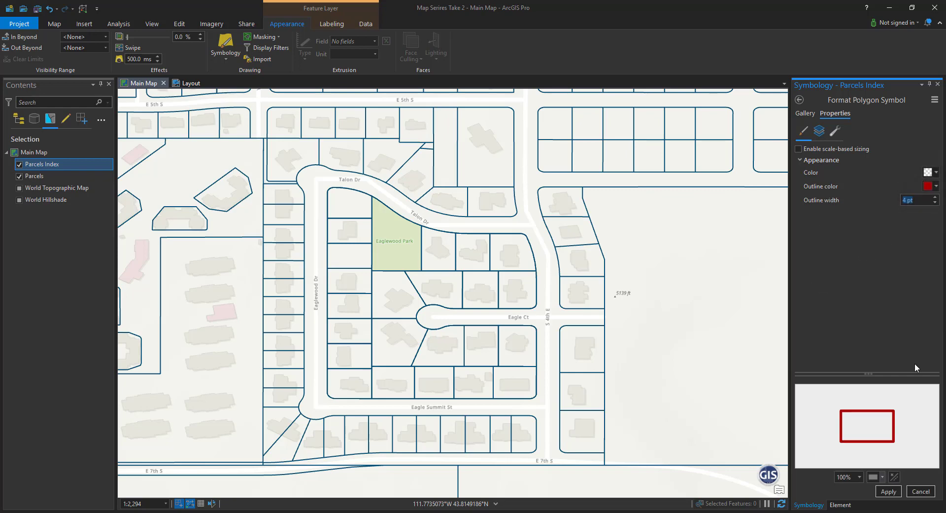
left_click(893, 491)
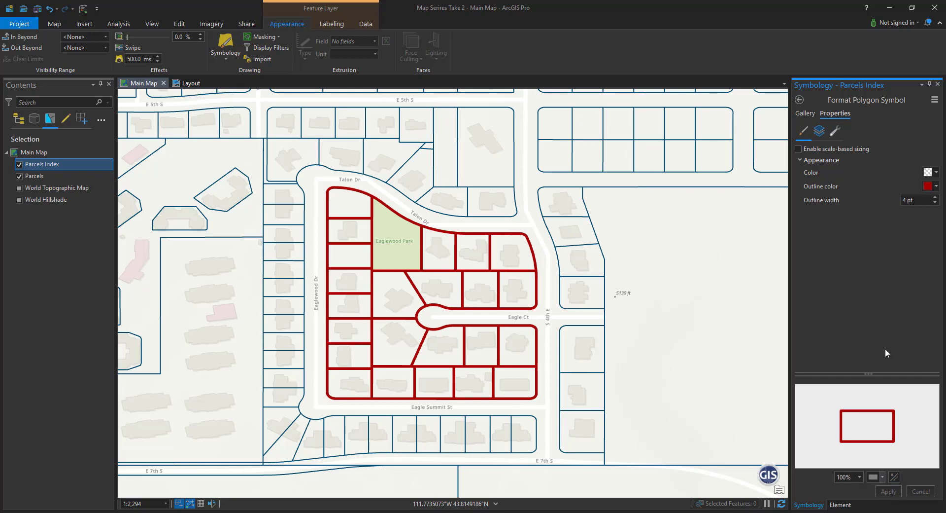
- Give the Parcels Index layer a PARCEL_ID page query set to Match, highlighting only RPREGLW0020070
right_click(35, 164)
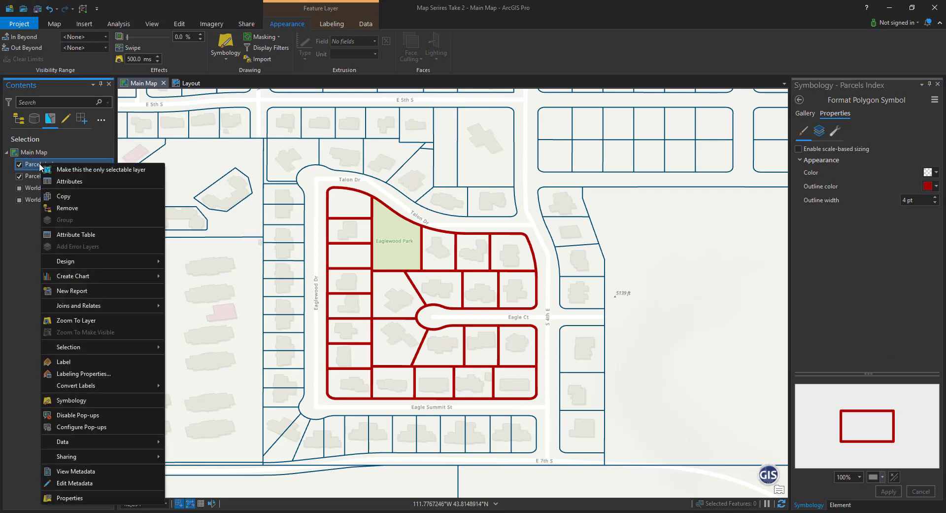
left_click(102, 497)
left_click(340, 329)
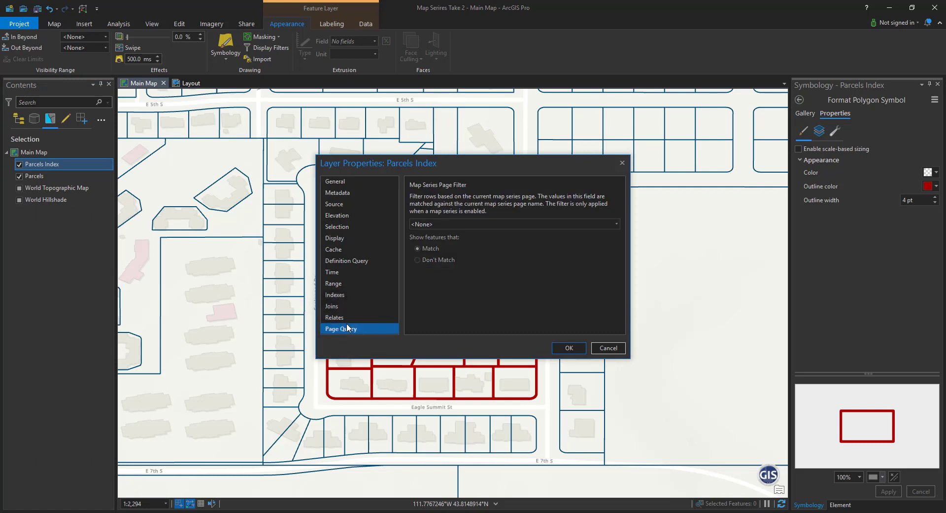
left_click(441, 223)
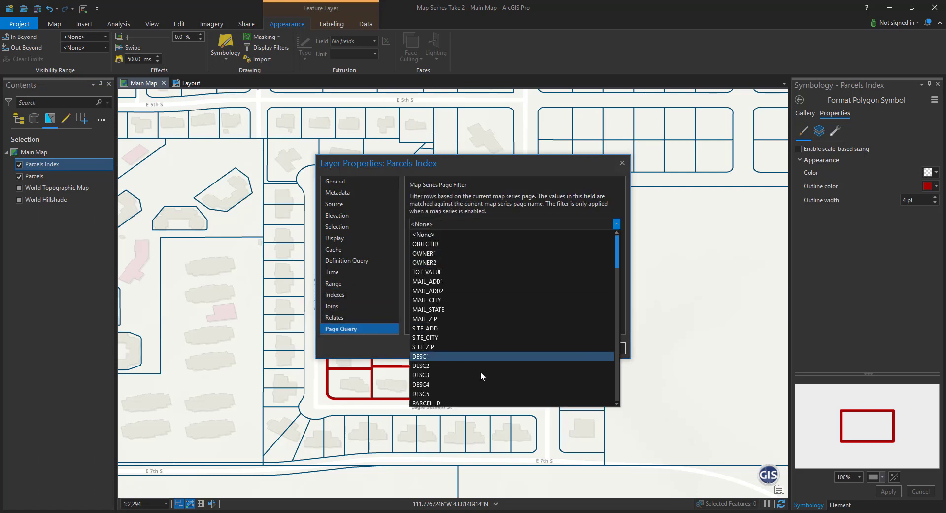
left_click(441, 393)
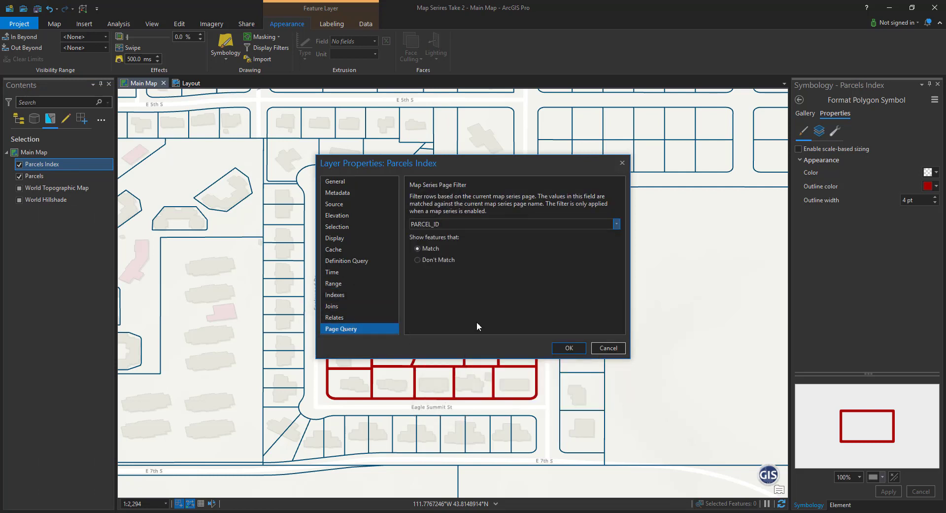
left_click(569, 347)
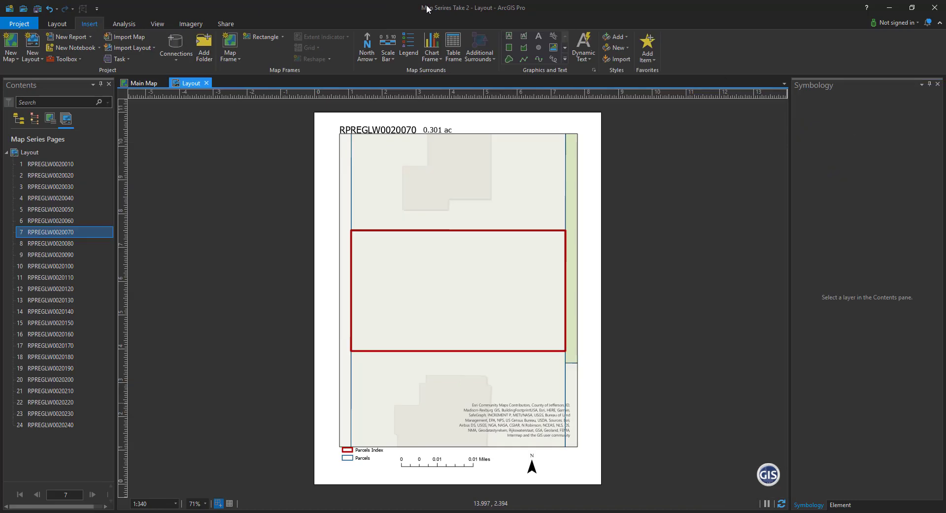
- Export all 24 map series pages as Multiple PDF Files with the page name as suffix
left_click(226, 24)
left_click(251, 47)
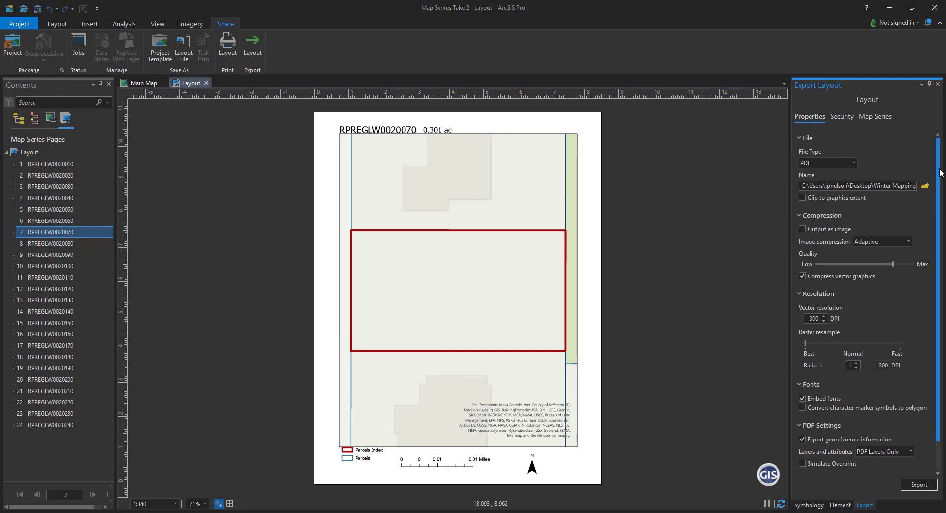
left_click(787, 319)
left_click(871, 117)
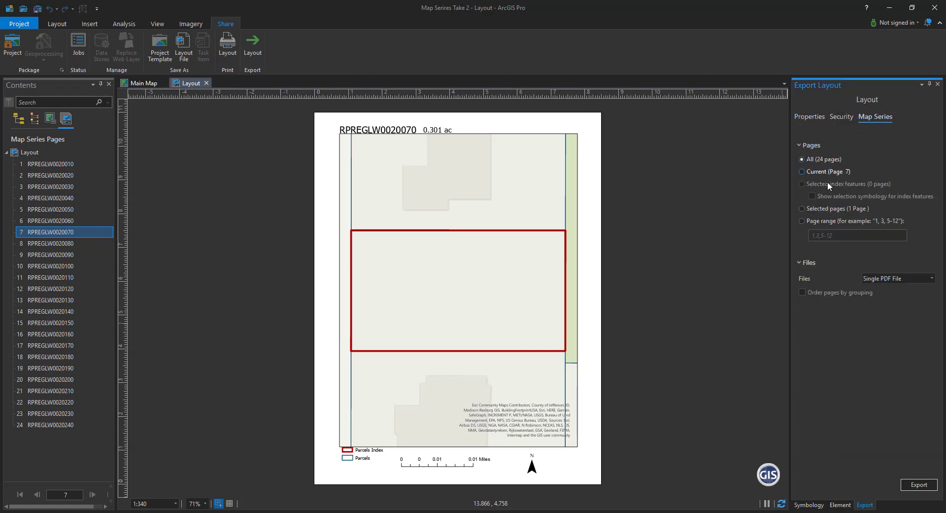
left_click(928, 278)
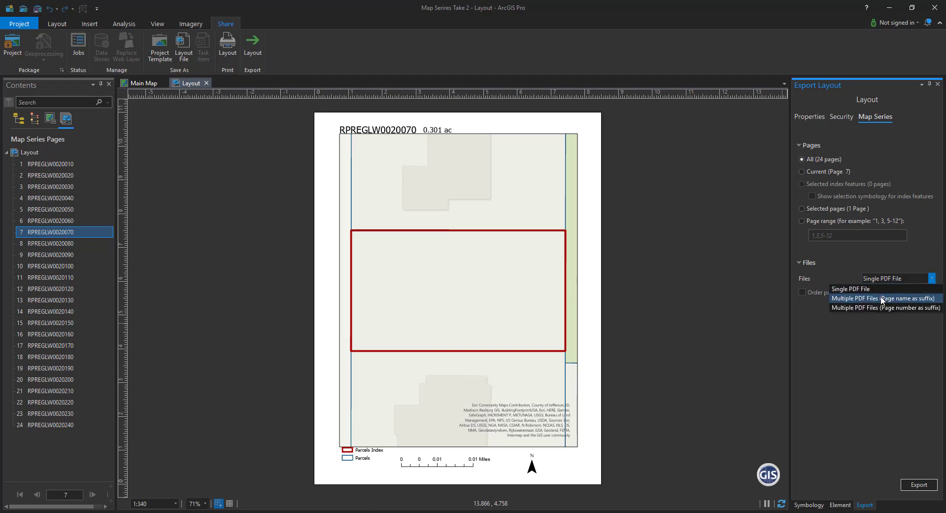
left_click(882, 298)
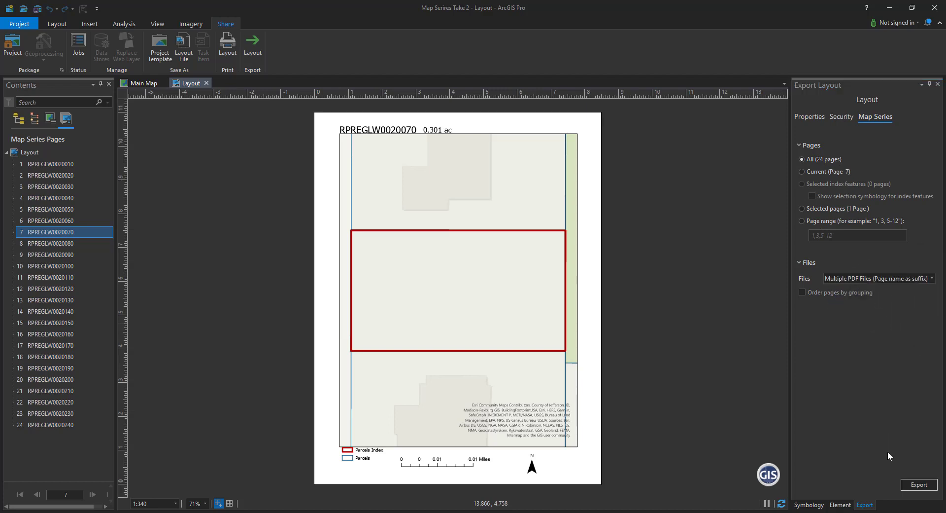
left_click(919, 484)
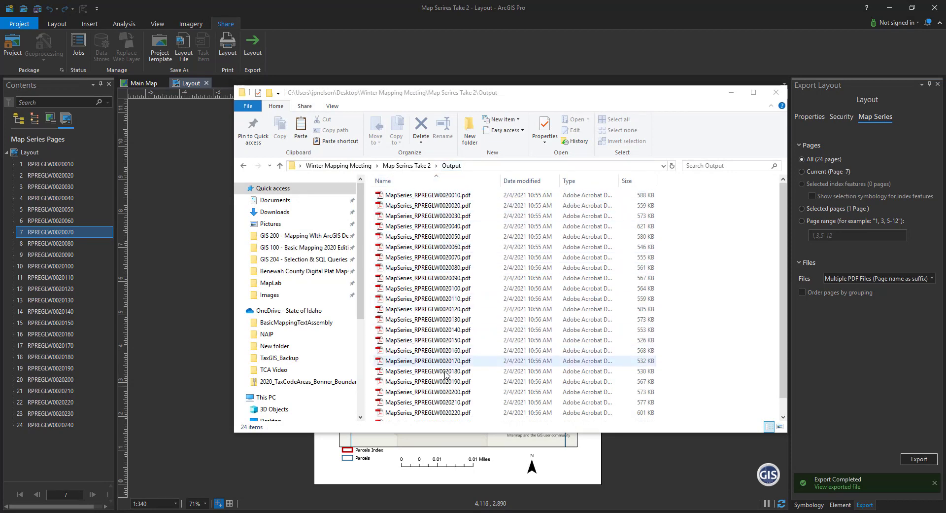
- Open MapSeries_RPREGLW0020020.pdf from the Output folder in Adobe Acrobat Pro
double_click(434, 205)
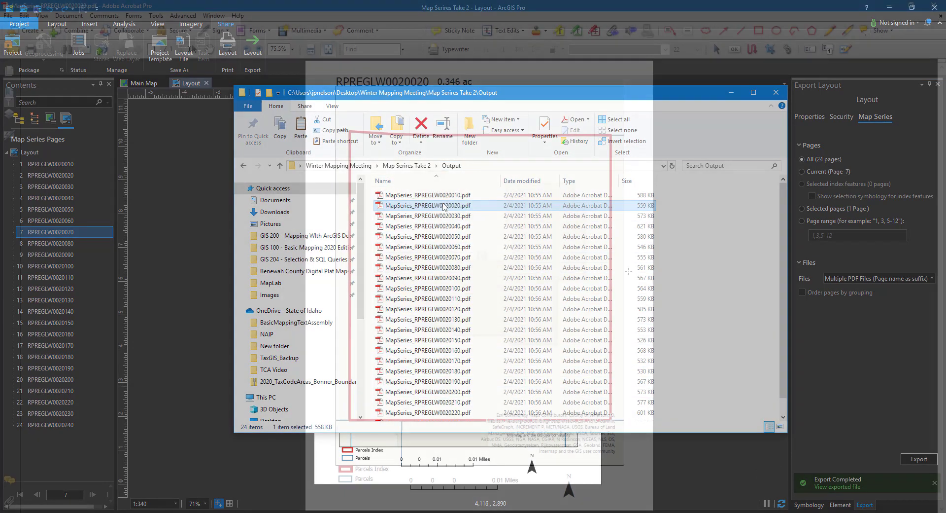